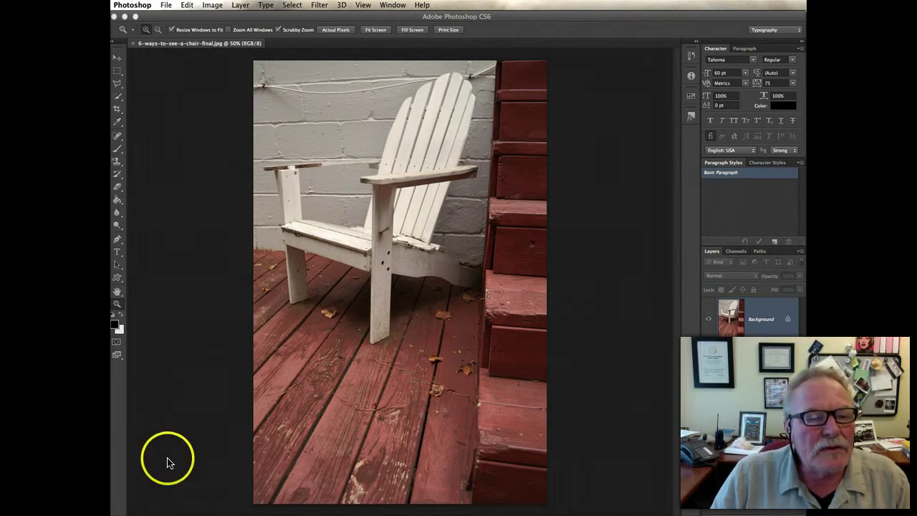
Step: Draw the crop tightly around the chair by pulling in the bottom, top and left edges, excluding the red steps and lower deck
{"action": "left_click", "coordinate": [117, 108]}
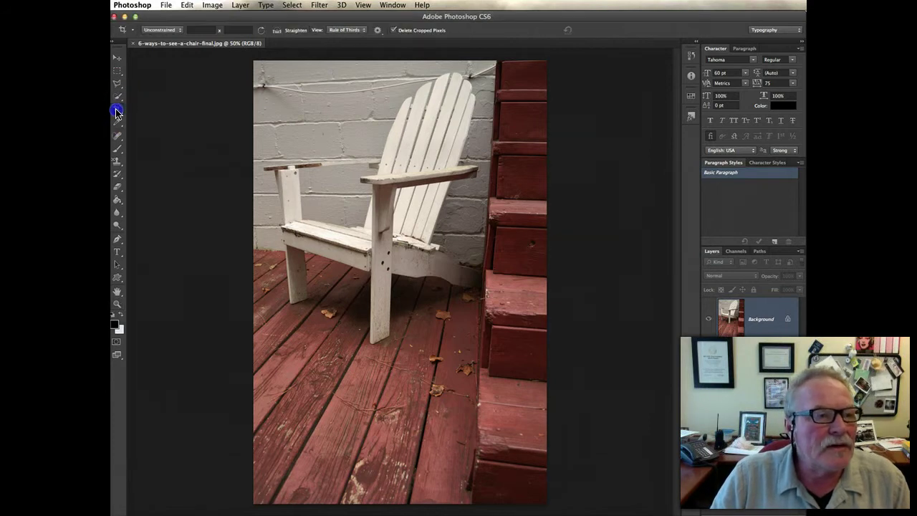
{"action": "left_click_drag", "start_coordinate": [404, 504], "coordinate": [399, 424]}
{"action": "left_click_drag", "start_coordinate": [539, 283], "coordinate": [517, 283]}
{"action": "left_click_drag", "start_coordinate": [401, 141], "coordinate": [402, 144]}
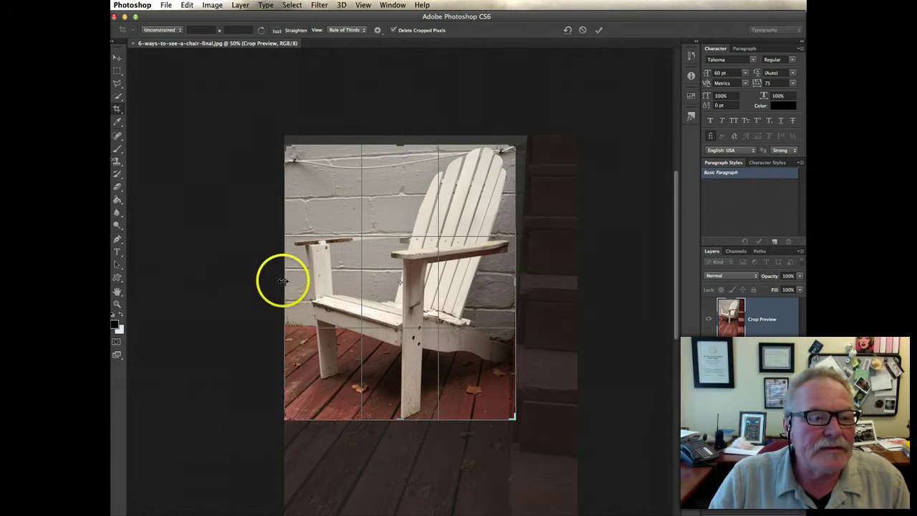
{"action": "left_click_drag", "start_coordinate": [284, 278], "coordinate": [286, 282]}
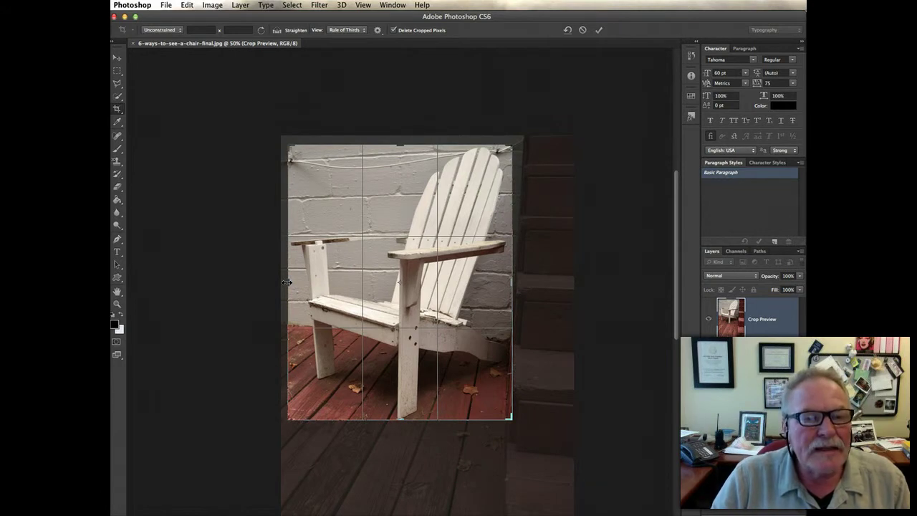
Step: Commit the crop and pick the Quick Selection tool
{"action": "key", "text": "Return"}
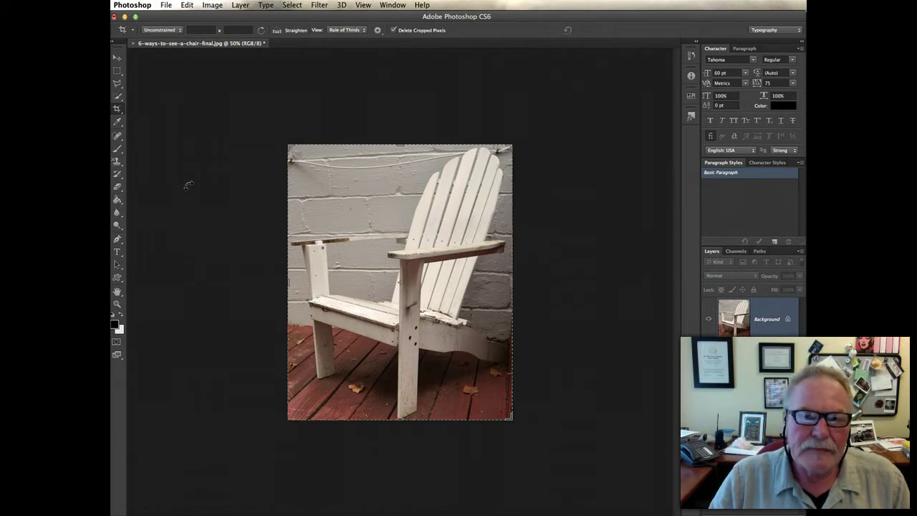
{"action": "left_click", "coordinate": [117, 96]}
{"action": "mouse_move", "coordinate": [117, 95]}
{"action": "left_mouse_down"}
{"action": "mouse_move", "coordinate": [194, 98]}
{"action": "mouse_move", "coordinate": [337, 183]}
{"action": "left_mouse_up"}
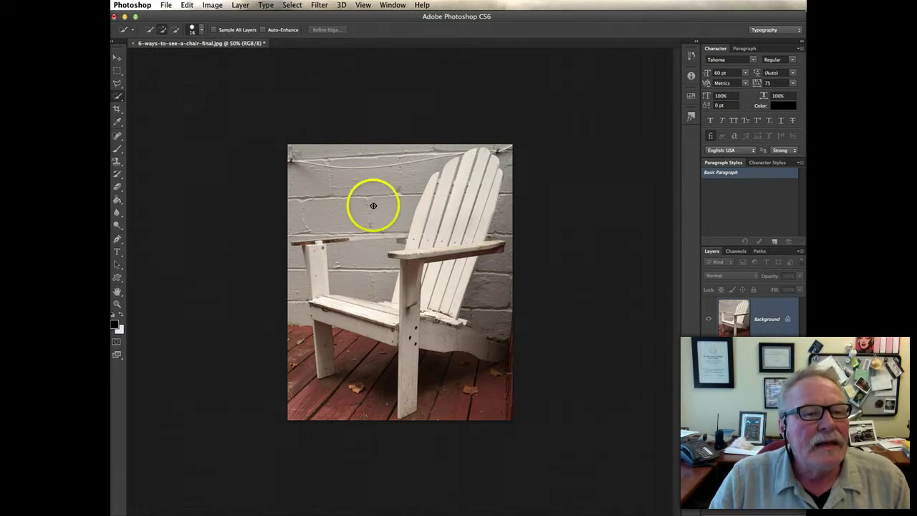
Step: Zoom to 100% and paint a selection from the chair's back slats down over the seat to the front leg
{"action": "key", "text": "z"}
{"action": "left_click", "coordinate": [428, 222]}
{"action": "left_click", "coordinate": [428, 222]}
{"action": "left_click", "coordinate": [428, 222]}
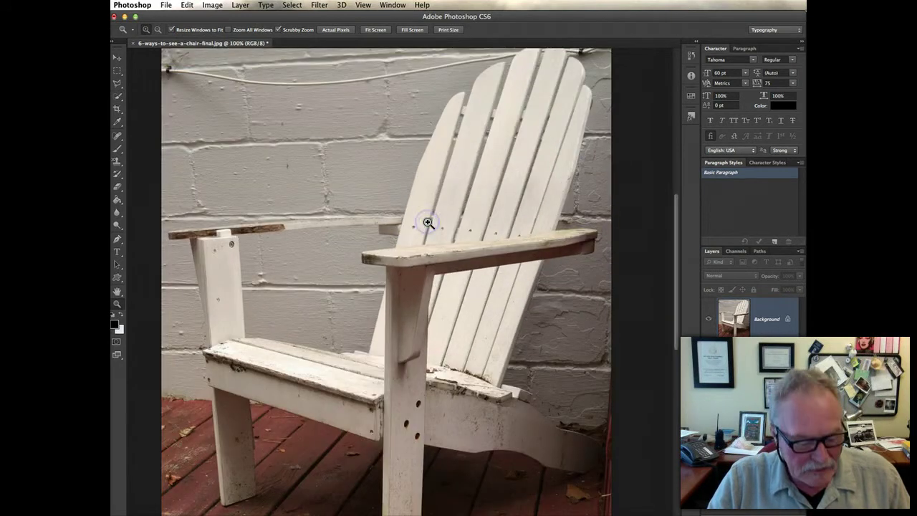
{"action": "key", "text": "w"}
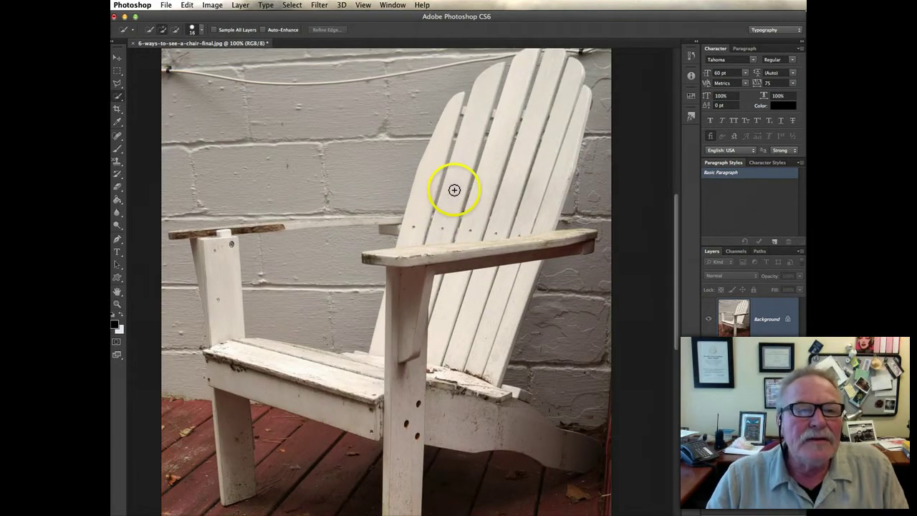
{"action": "mouse_move", "coordinate": [447, 119]}
{"action": "left_mouse_down"}
{"action": "mouse_move", "coordinate": [426, 242]}
{"action": "mouse_move", "coordinate": [525, 234]}
{"action": "mouse_move", "coordinate": [535, 177]}
{"action": "mouse_move", "coordinate": [520, 148]}
{"action": "mouse_move", "coordinate": [490, 154]}
{"action": "mouse_move", "coordinate": [557, 190]}
{"action": "mouse_move", "coordinate": [555, 212]}
{"action": "mouse_move", "coordinate": [505, 260]}
{"action": "mouse_move", "coordinate": [524, 258]}
{"action": "mouse_move", "coordinate": [447, 264]}
{"action": "mouse_move", "coordinate": [417, 278]}
{"action": "mouse_move", "coordinate": [412, 396]}
{"action": "mouse_move", "coordinate": [441, 420]}
{"action": "mouse_move", "coordinate": [588, 457]}
{"action": "mouse_move", "coordinate": [406, 437]}
{"action": "mouse_move", "coordinate": [331, 412]}
{"action": "mouse_move", "coordinate": [210, 350]}
{"action": "mouse_move", "coordinate": [215, 238]}
{"action": "mouse_move", "coordinate": [182, 234]}
{"action": "mouse_move", "coordinate": [390, 220]}
{"action": "left_mouse_up"}
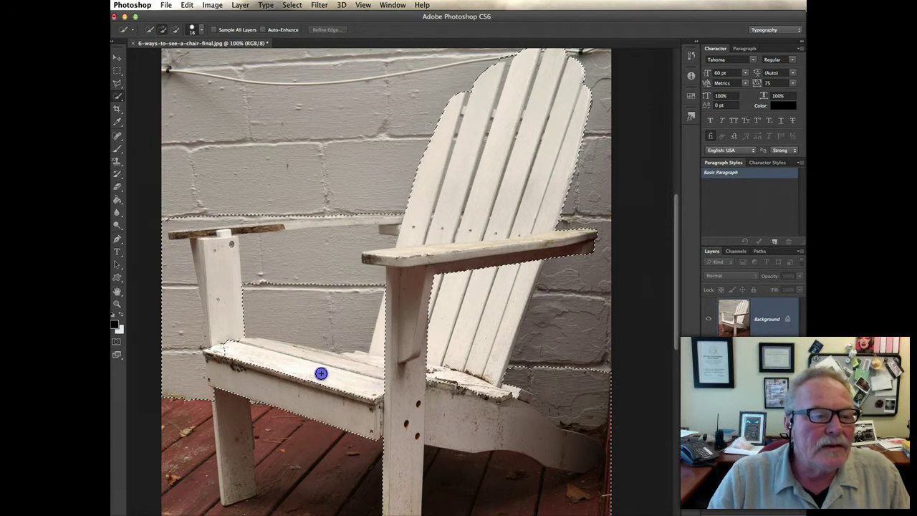
{"action": "mouse_move", "coordinate": [297, 405]}
{"action": "left_mouse_down"}
{"action": "mouse_move", "coordinate": [234, 411]}
{"action": "mouse_move", "coordinate": [235, 493]}
{"action": "left_mouse_up"}
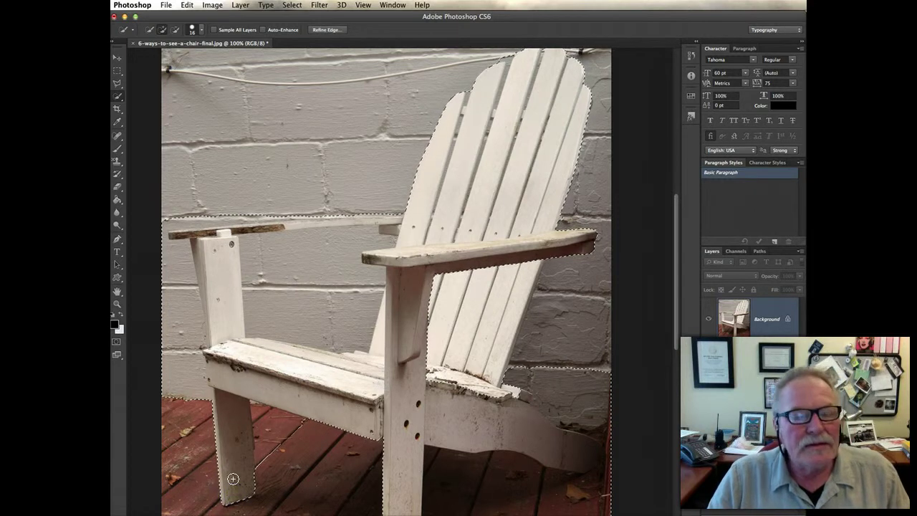
Step: Zoom out to 50% and subtract the deck to the right of the front leg from the selection
{"action": "key", "text": "z"}
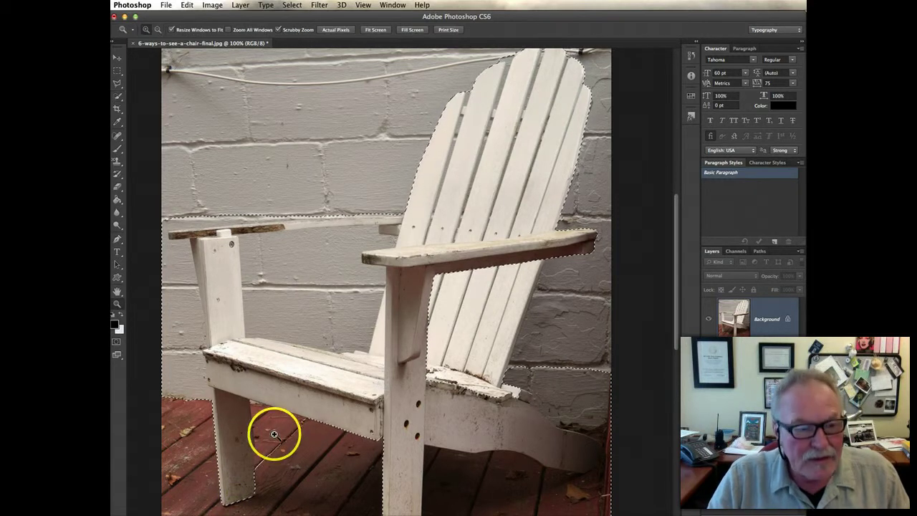
{"action": "left_click", "coordinate": [321, 313], "text": "alt"}
{"action": "left_click", "coordinate": [321, 313], "text": "alt"}
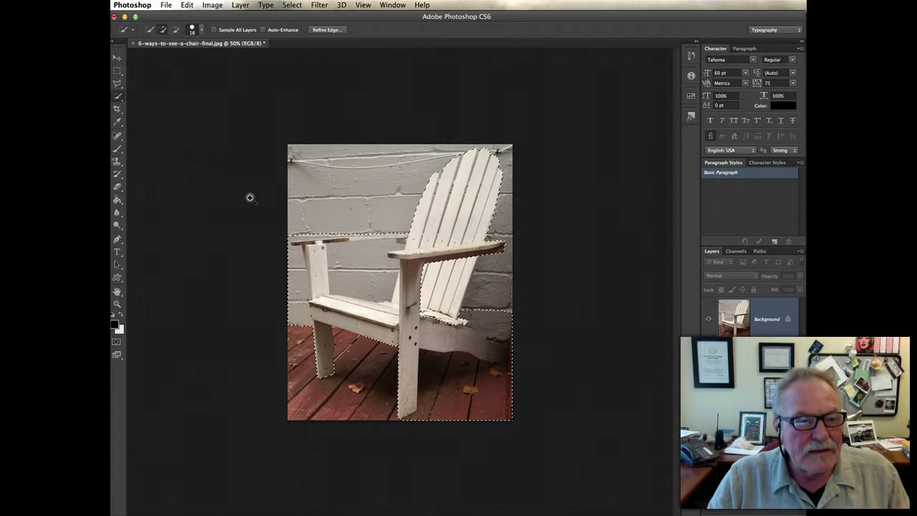
{"action": "key", "text": "w"}
{"action": "left_click", "coordinate": [365, 265]}
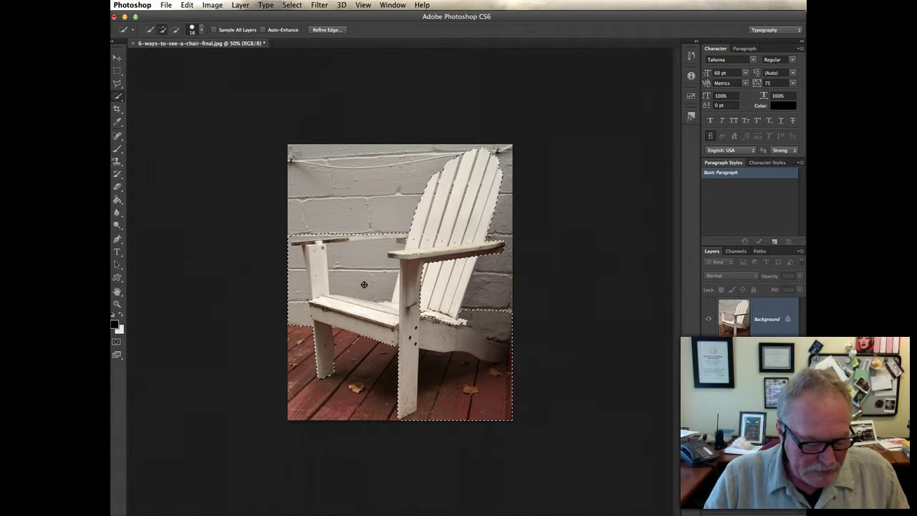
{"action": "key", "text": "alt"}
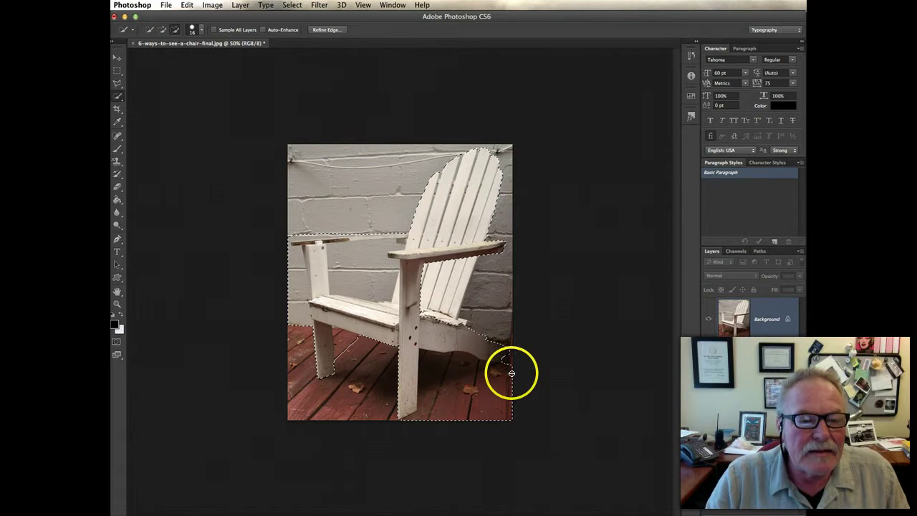
{"action": "mouse_move", "coordinate": [495, 372]}
{"action": "left_mouse_down"}
{"action": "mouse_move", "coordinate": [449, 361]}
{"action": "mouse_move", "coordinate": [446, 369]}
{"action": "mouse_move", "coordinate": [422, 350]}
{"action": "mouse_move", "coordinate": [451, 354]}
{"action": "left_mouse_up"}
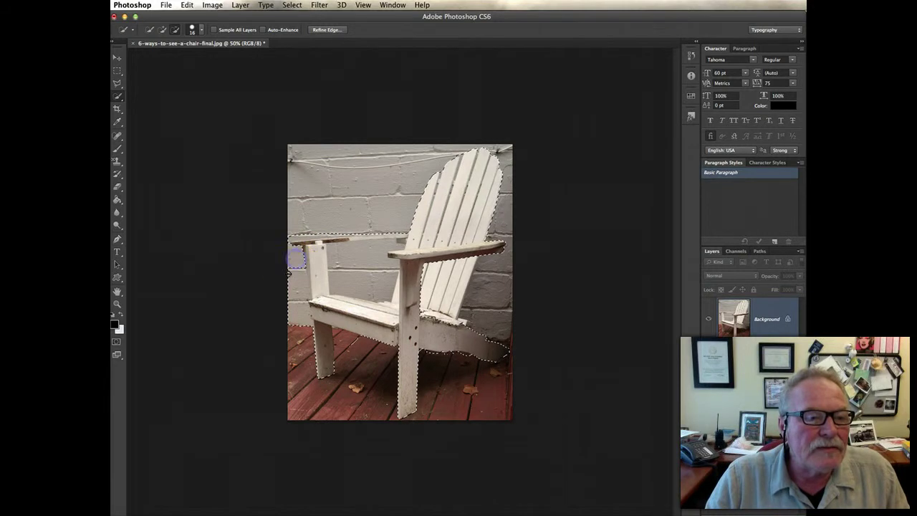
Step: Subtract the wall patches beside the front post, front leg and below the left armrest
{"action": "left_click_drag", "start_coordinate": [296, 275], "coordinate": [303, 273]}
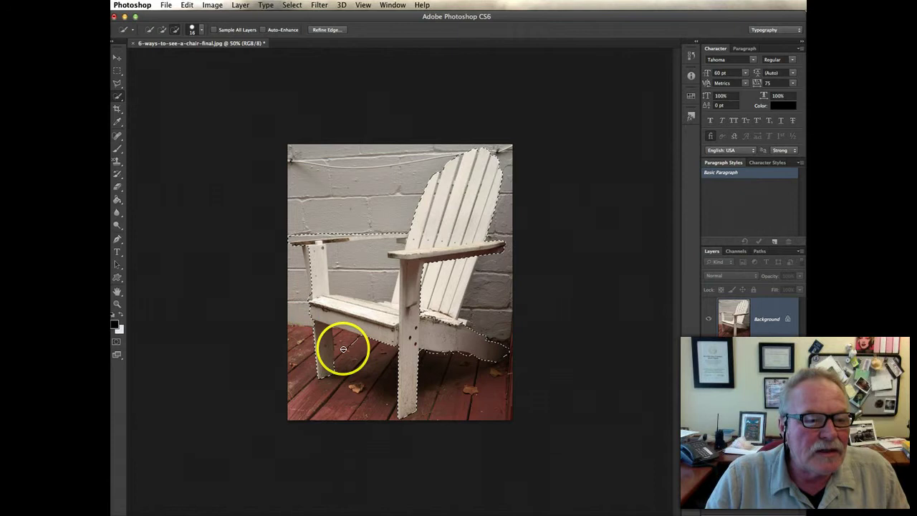
{"action": "left_click_drag", "start_coordinate": [338, 335], "coordinate": [342, 333]}
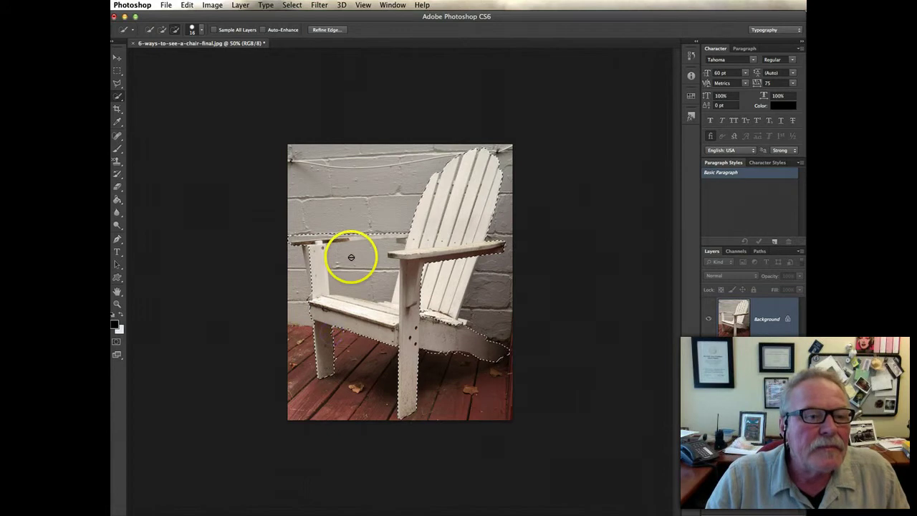
{"action": "left_click_drag", "start_coordinate": [301, 238], "coordinate": [345, 241]}
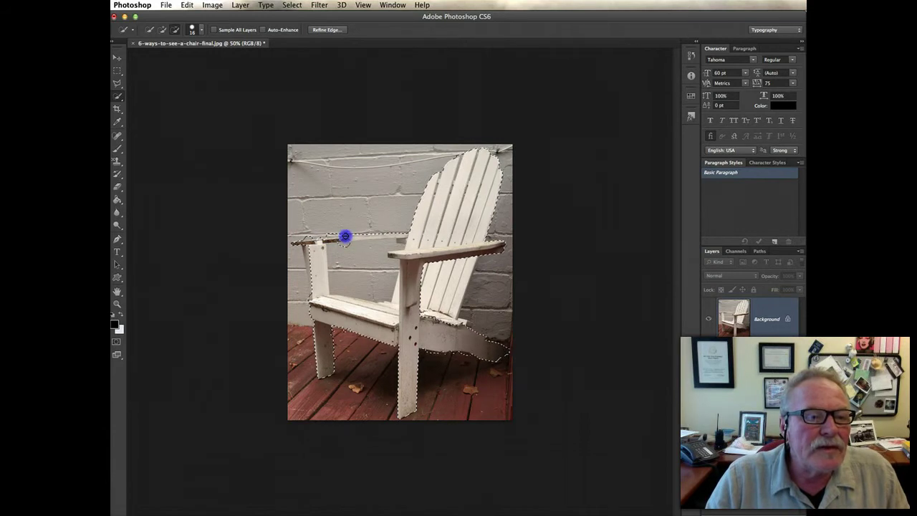
{"action": "left_click", "coordinate": [341, 245]}
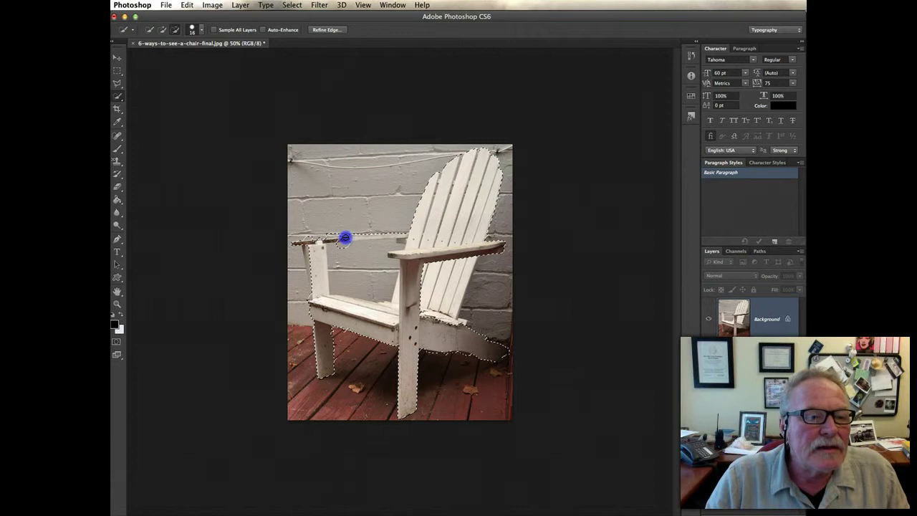
{"action": "key", "text": "alt"}
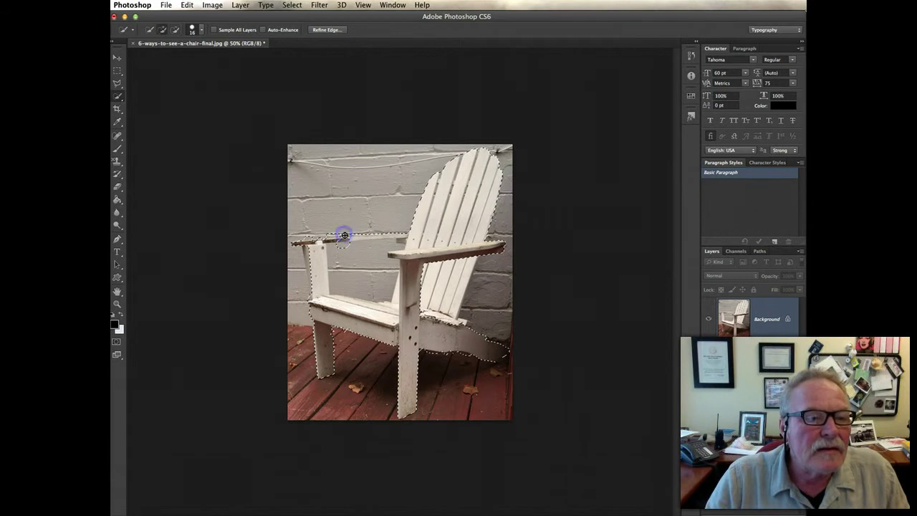
{"action": "left_click_drag", "start_coordinate": [345, 235], "coordinate": [369, 253]}
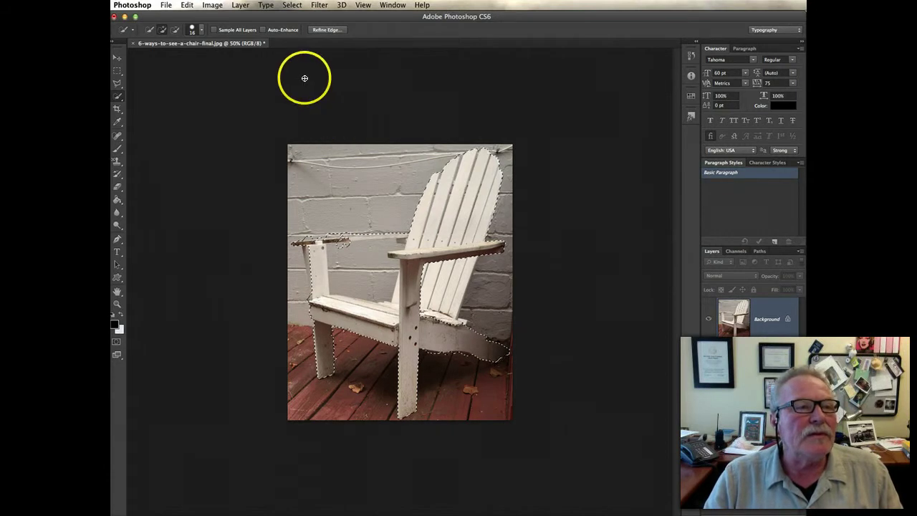
Step: Create a new 920 × 1115 px document named 'chair 2' with a transparent background
{"action": "left_click", "coordinate": [166, 6]}
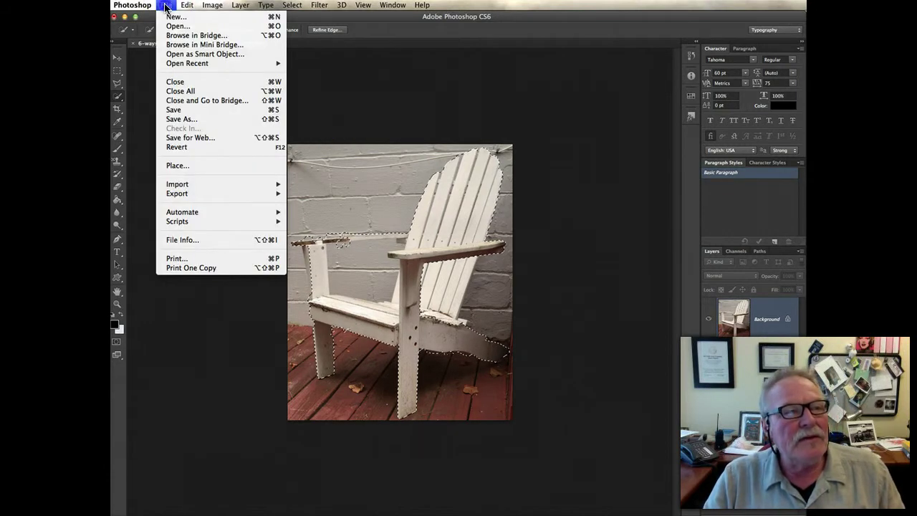
{"action": "left_click", "coordinate": [177, 18]}
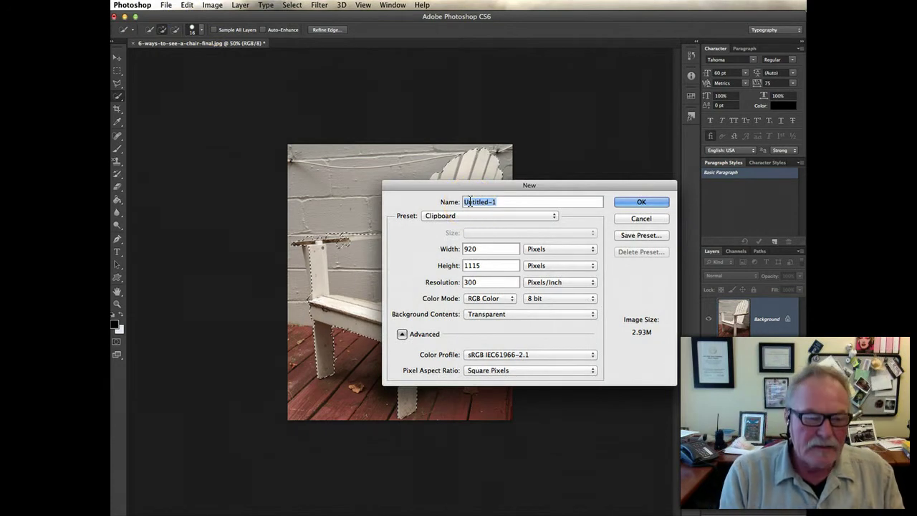
{"action": "type", "text": "chair 2"}
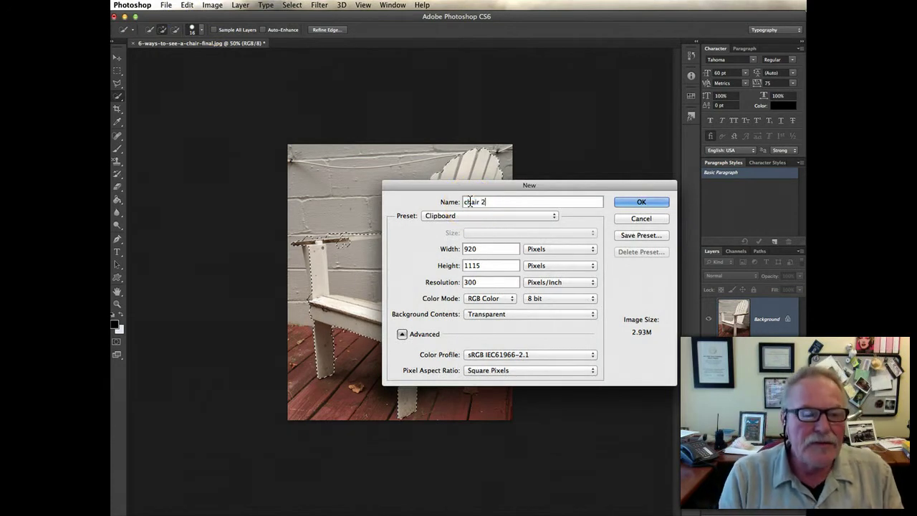
{"action": "left_click", "coordinate": [532, 314]}
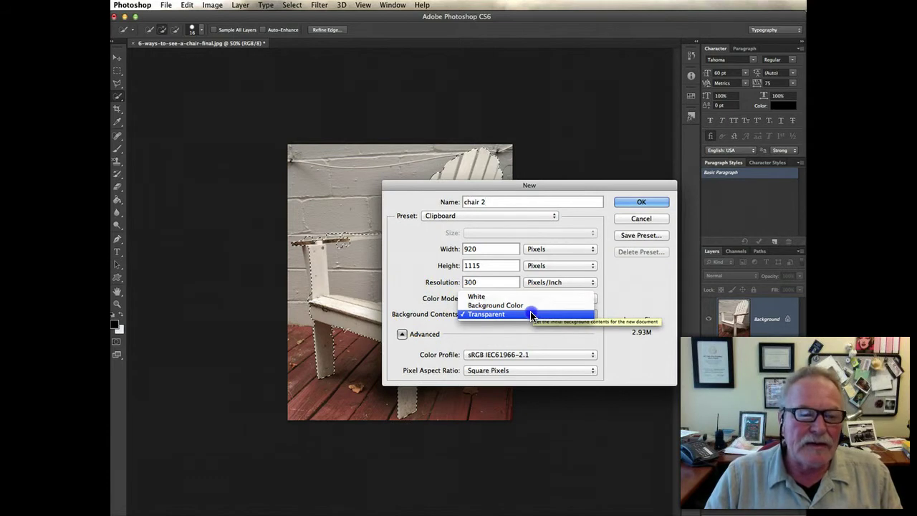
{"action": "left_click", "coordinate": [531, 314]}
{"action": "left_click", "coordinate": [642, 202]}
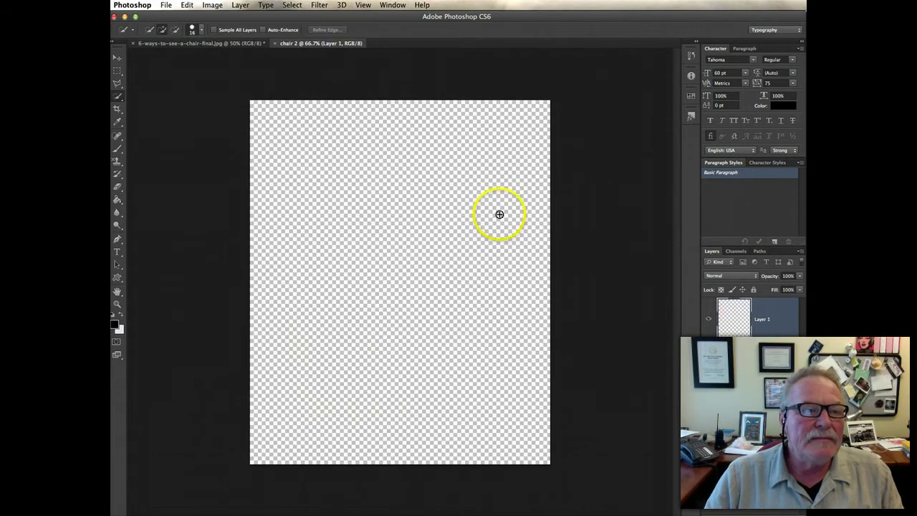
Step: Paste the chair as Layer 1, then select and delete the grey wall patch between arm and back
{"action": "left_click", "coordinate": [321, 251]}
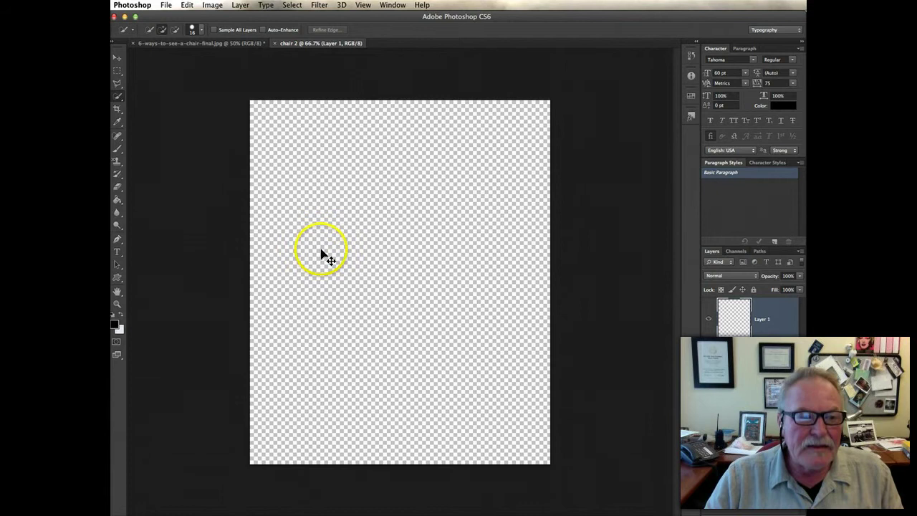
{"action": "key", "text": "ctrl+v"}
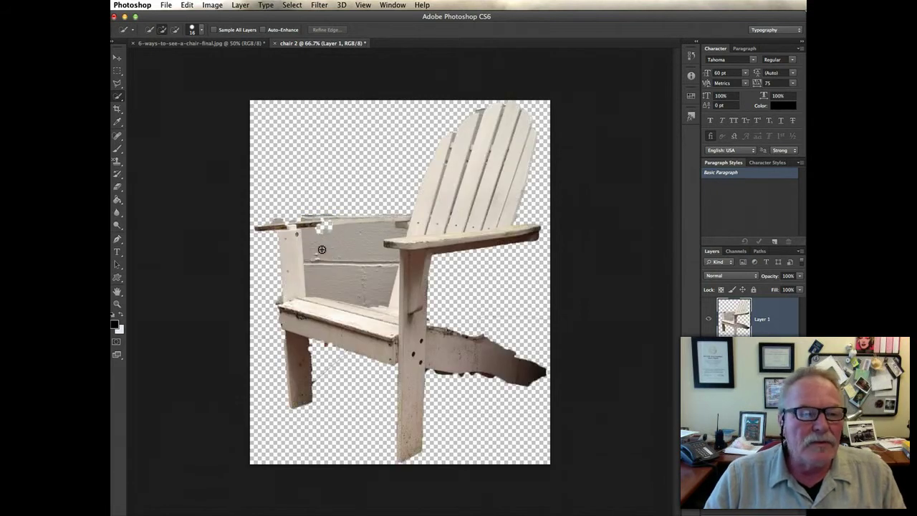
{"action": "mouse_move", "coordinate": [319, 256]}
{"action": "left_mouse_down"}
{"action": "mouse_move", "coordinate": [331, 295]}
{"action": "mouse_move", "coordinate": [328, 266]}
{"action": "mouse_move", "coordinate": [341, 265]}
{"action": "mouse_move", "coordinate": [306, 248]}
{"action": "left_mouse_up"}
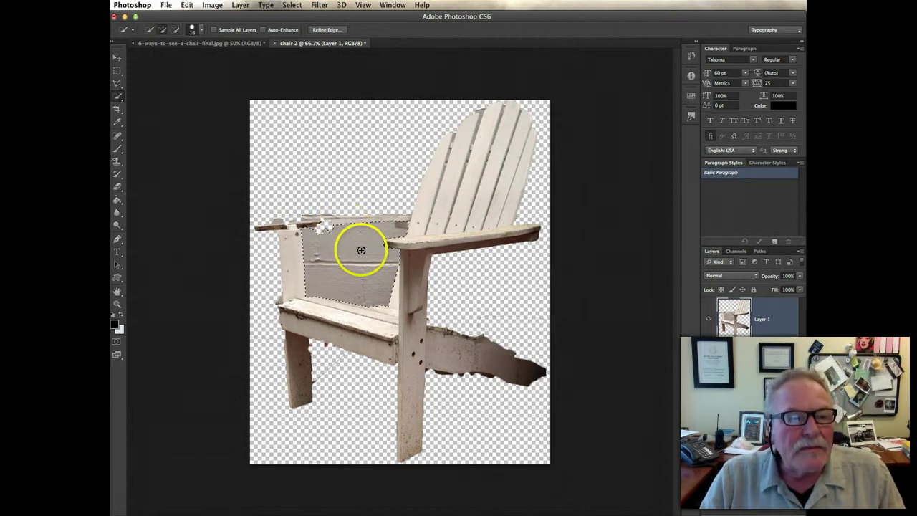
{"action": "left_click_drag", "start_coordinate": [334, 268], "coordinate": [354, 282]}
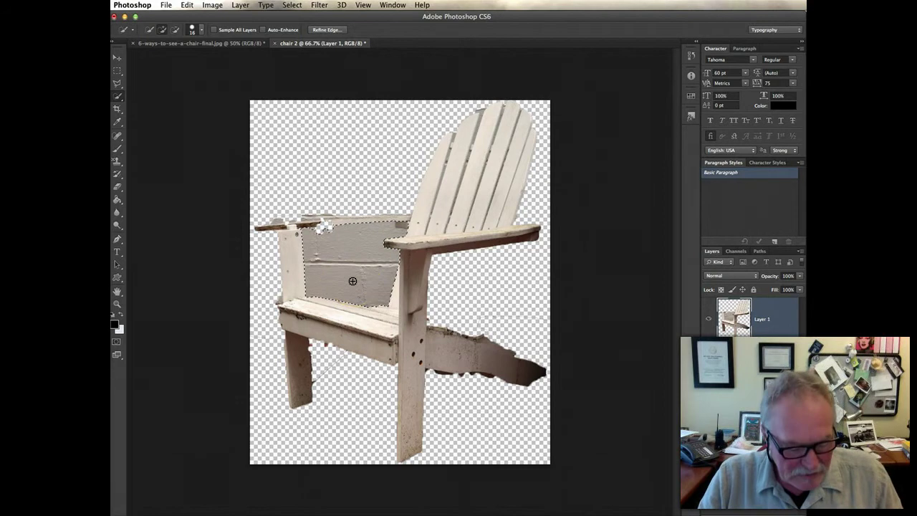
{"action": "key", "text": "Delete"}
{"action": "key", "text": "ctrl+d"}
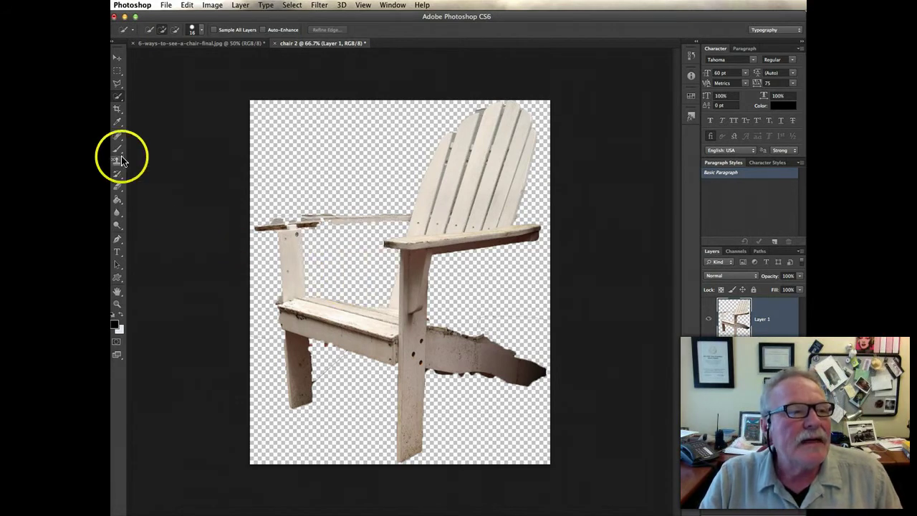
Step: Zoom to 300% and erase the grey fragments along and below the chair's left arm
{"action": "left_click", "coordinate": [117, 185]}
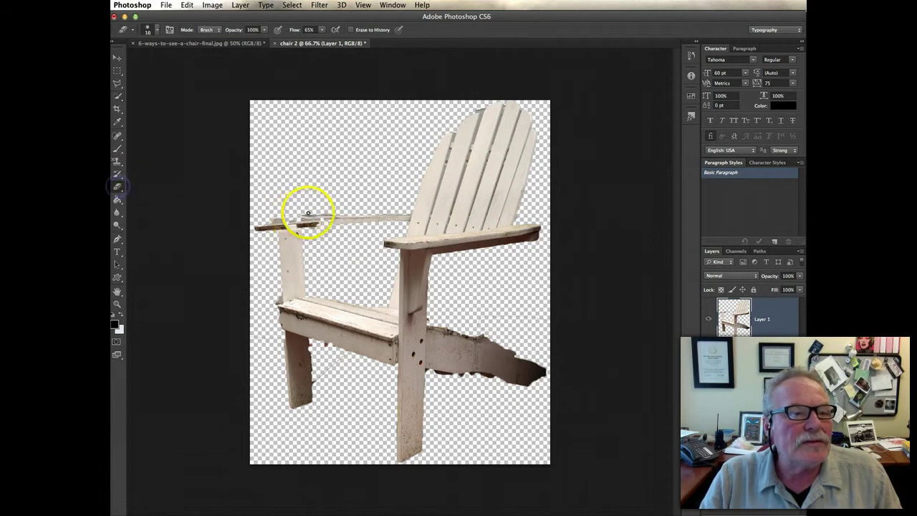
{"action": "key", "text": "z"}
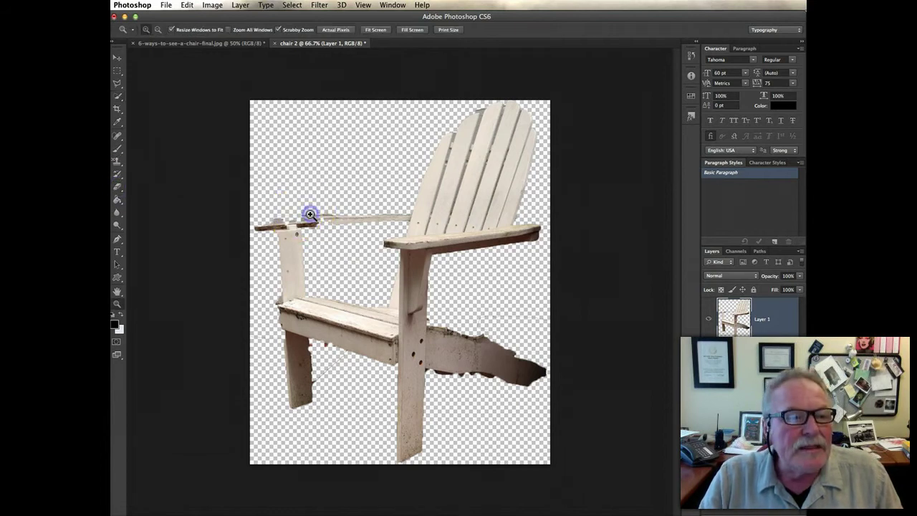
{"action": "left_click", "coordinate": [307, 218]}
{"action": "left_click", "coordinate": [310, 225]}
{"action": "left_click", "coordinate": [310, 225]}
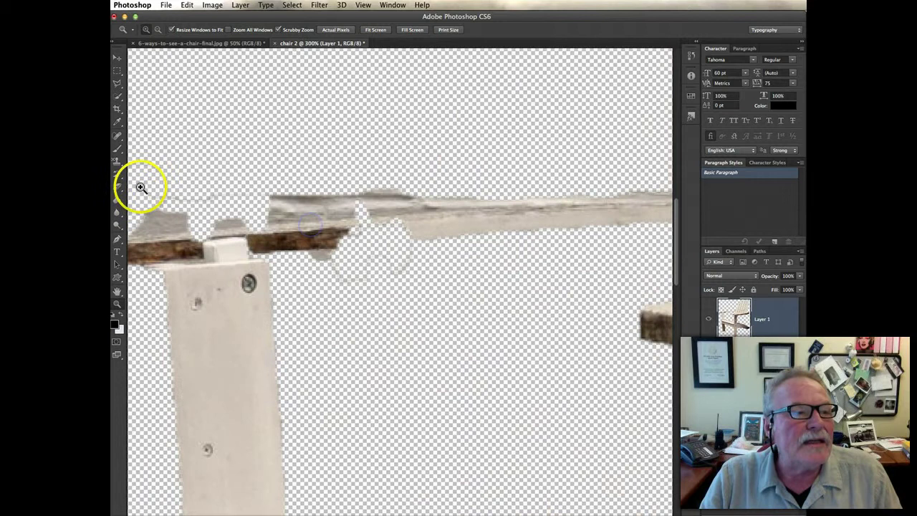
{"action": "left_click", "coordinate": [118, 186]}
{"action": "mouse_move", "coordinate": [184, 204]}
{"action": "left_mouse_down"}
{"action": "mouse_move", "coordinate": [224, 203]}
{"action": "mouse_move", "coordinate": [214, 217]}
{"action": "mouse_move", "coordinate": [233, 224]}
{"action": "mouse_move", "coordinate": [132, 229]}
{"action": "mouse_move", "coordinate": [183, 231]}
{"action": "mouse_move", "coordinate": [164, 219]}
{"action": "mouse_move", "coordinate": [365, 214]}
{"action": "mouse_move", "coordinate": [249, 207]}
{"action": "mouse_move", "coordinate": [308, 203]}
{"action": "mouse_move", "coordinate": [141, 212]}
{"action": "mouse_move", "coordinate": [377, 215]}
{"action": "mouse_move", "coordinate": [325, 199]}
{"action": "mouse_move", "coordinate": [396, 207]}
{"action": "mouse_move", "coordinate": [387, 207]}
{"action": "mouse_move", "coordinate": [534, 182]}
{"action": "left_mouse_up"}
{"action": "mouse_move", "coordinate": [409, 259]}
{"action": "left_mouse_down"}
{"action": "mouse_move", "coordinate": [333, 274]}
{"action": "mouse_move", "coordinate": [341, 269]}
{"action": "mouse_move", "coordinate": [319, 261]}
{"action": "left_mouse_up"}
{"action": "scroll", "coordinate": [345, 281], "scroll_direction": "down", "scroll_amount": 10}
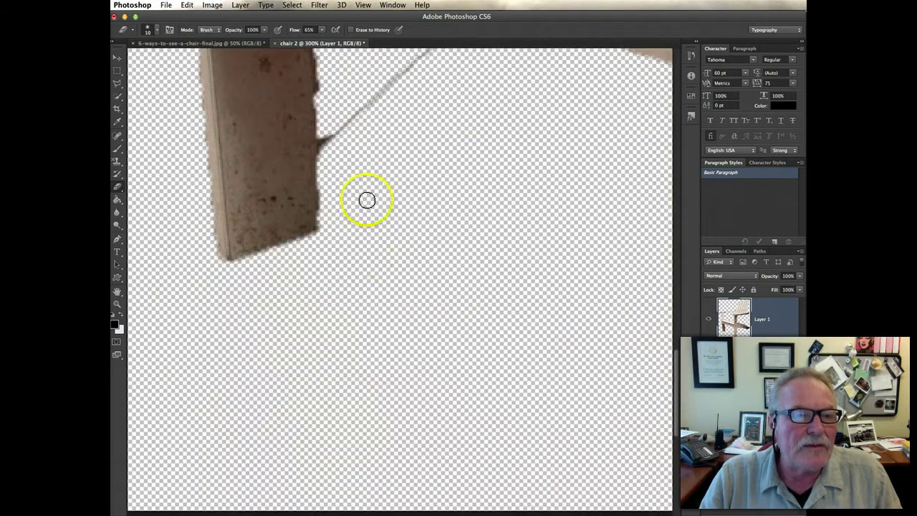
{"action": "scroll", "coordinate": [387, 152], "scroll_direction": "up", "scroll_amount": 3}
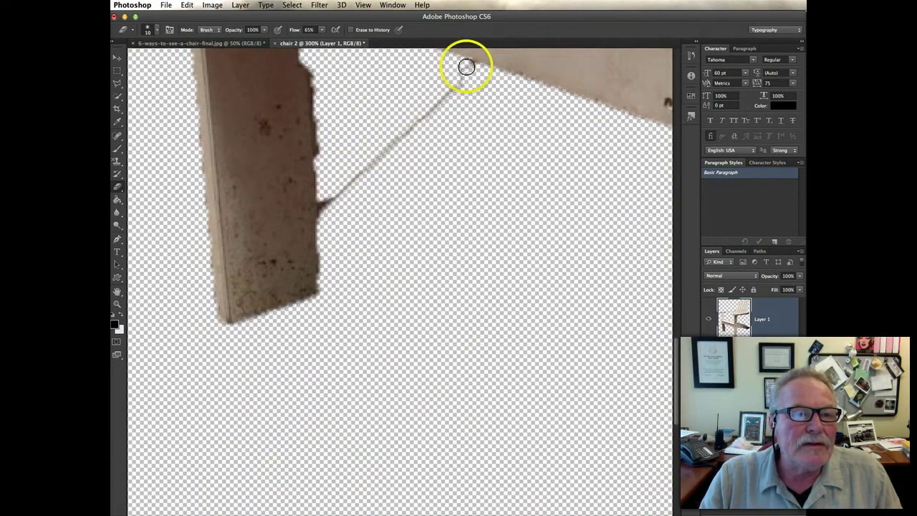
Step: Erase the thin grey line and stray pixels beside the leg and rail, then zoom back out to the whole chair
{"action": "mouse_move", "coordinate": [465, 65]}
{"action": "left_mouse_down"}
{"action": "mouse_move", "coordinate": [340, 187]}
{"action": "mouse_move", "coordinate": [319, 148]}
{"action": "mouse_move", "coordinate": [322, 96]}
{"action": "mouse_move", "coordinate": [381, 121]}
{"action": "mouse_move", "coordinate": [451, 95]}
{"action": "mouse_move", "coordinate": [340, 191]}
{"action": "mouse_move", "coordinate": [347, 186]}
{"action": "mouse_move", "coordinate": [322, 246]}
{"action": "mouse_move", "coordinate": [328, 285]}
{"action": "mouse_move", "coordinate": [349, 293]}
{"action": "mouse_move", "coordinate": [351, 316]}
{"action": "mouse_move", "coordinate": [397, 269]}
{"action": "left_mouse_up"}
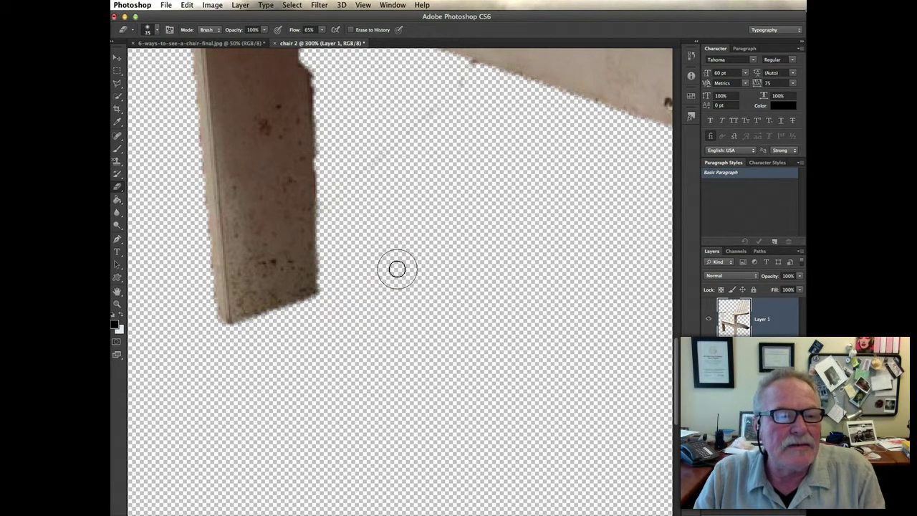
{"action": "scroll", "coordinate": [399, 264], "scroll_direction": "up", "scroll_amount": 5}
{"action": "key", "text": "]"}
{"action": "scroll", "coordinate": [401, 266], "scroll_direction": "right", "scroll_amount": 3}
{"action": "left_click", "coordinate": [564, 240]}
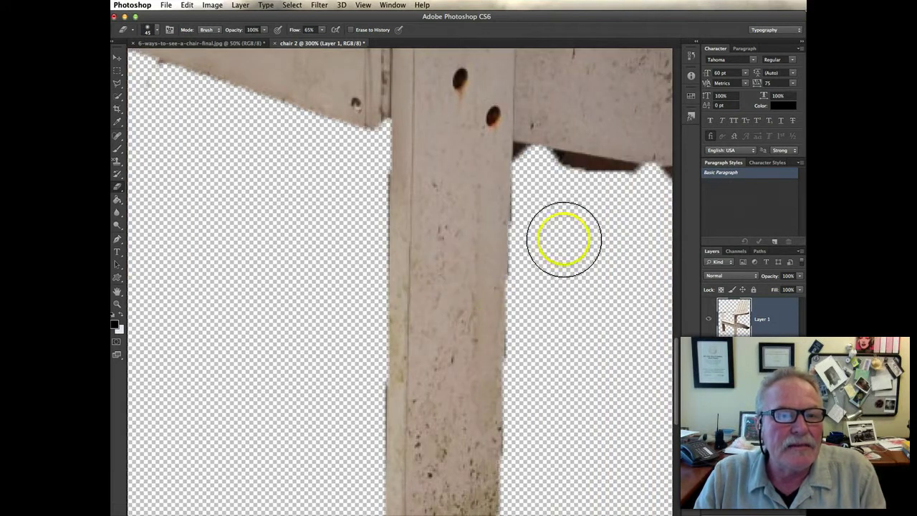
{"action": "key", "text": "["}
{"action": "key", "text": "["}
{"action": "key", "text": "["}
{"action": "mouse_move", "coordinate": [565, 237]}
{"action": "left_mouse_down"}
{"action": "mouse_move", "coordinate": [552, 199]}
{"action": "mouse_move", "coordinate": [567, 160]}
{"action": "mouse_move", "coordinate": [619, 170]}
{"action": "mouse_move", "coordinate": [579, 221]}
{"action": "left_mouse_up"}
{"action": "key", "text": "z"}
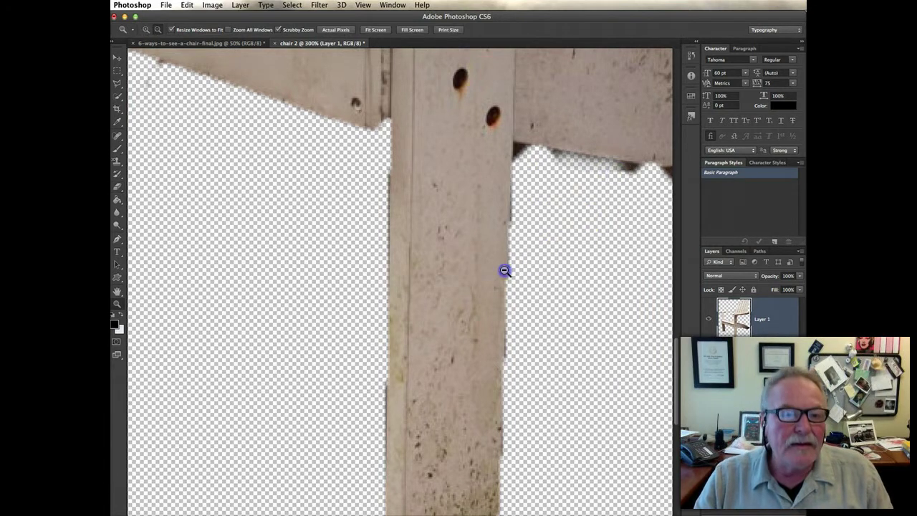
{"action": "left_click", "coordinate": [504, 270], "text": "alt"}
{"action": "left_click", "coordinate": [506, 271], "text": "alt"}
{"action": "left_click", "coordinate": [505, 271], "text": "alt"}
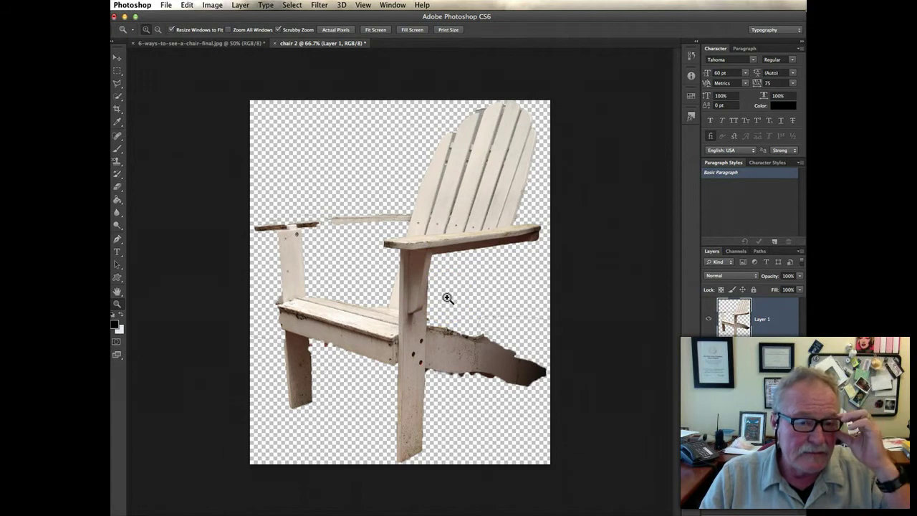
{"action": "left_click", "coordinate": [523, 303]}
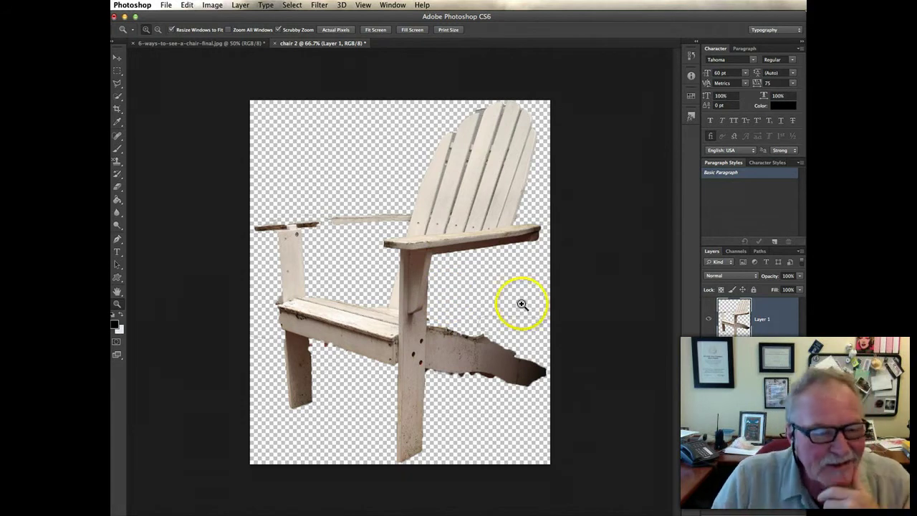
Step: In the original photo, extend the Quick Selection across the chair's back slats
{"action": "left_click", "coordinate": [198, 44]}
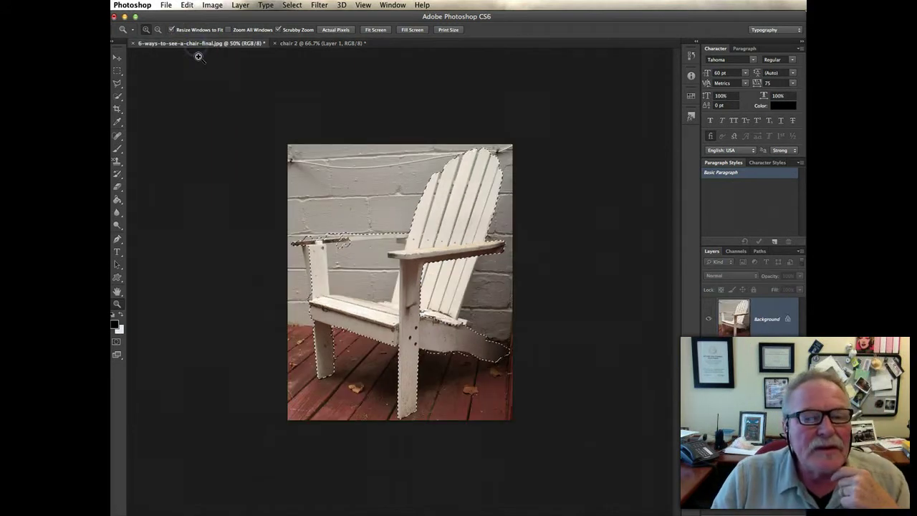
{"action": "left_click", "coordinate": [118, 94]}
{"action": "left_click", "coordinate": [430, 283]}
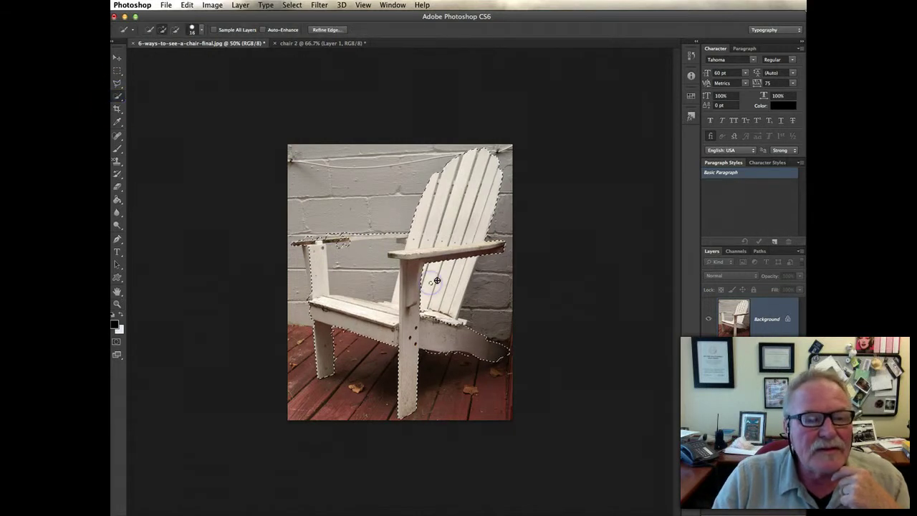
{"action": "left_click_drag", "start_coordinate": [430, 278], "coordinate": [463, 283]}
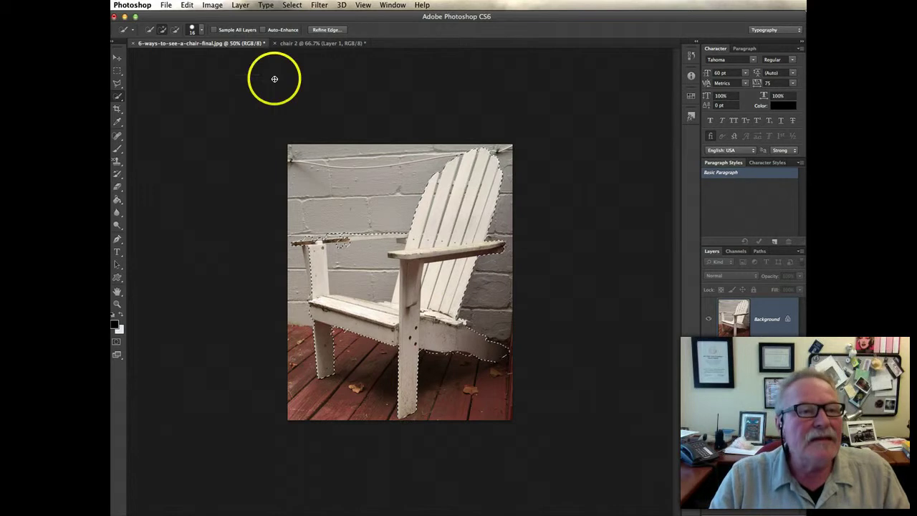
Step: In chair 2, select and delete the grey wall panel between the left arm and seat
{"action": "left_click", "coordinate": [292, 43]}
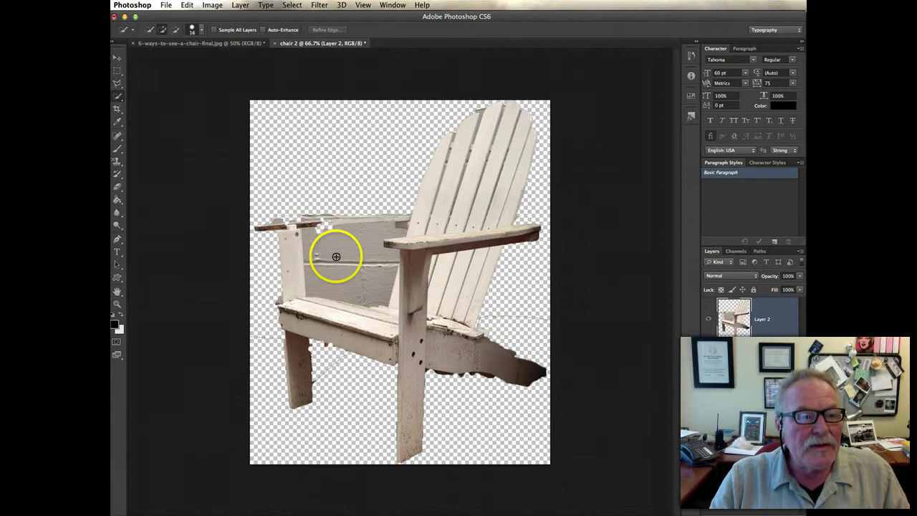
{"action": "left_click", "coordinate": [336, 249]}
{"action": "mouse_move", "coordinate": [328, 245]}
{"action": "left_mouse_down"}
{"action": "mouse_move", "coordinate": [365, 254]}
{"action": "mouse_move", "coordinate": [367, 284]}
{"action": "left_mouse_up"}
{"action": "key", "text": "Delete"}
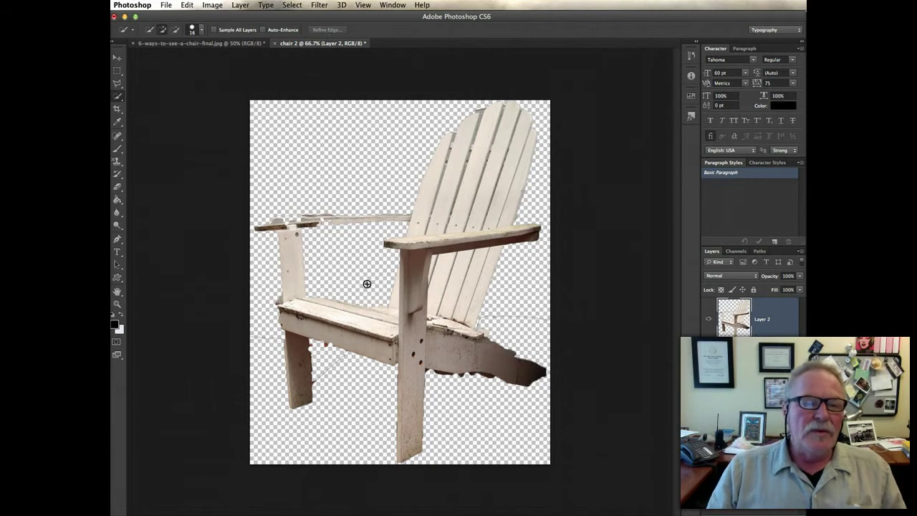
{"action": "left_click", "coordinate": [349, 253]}
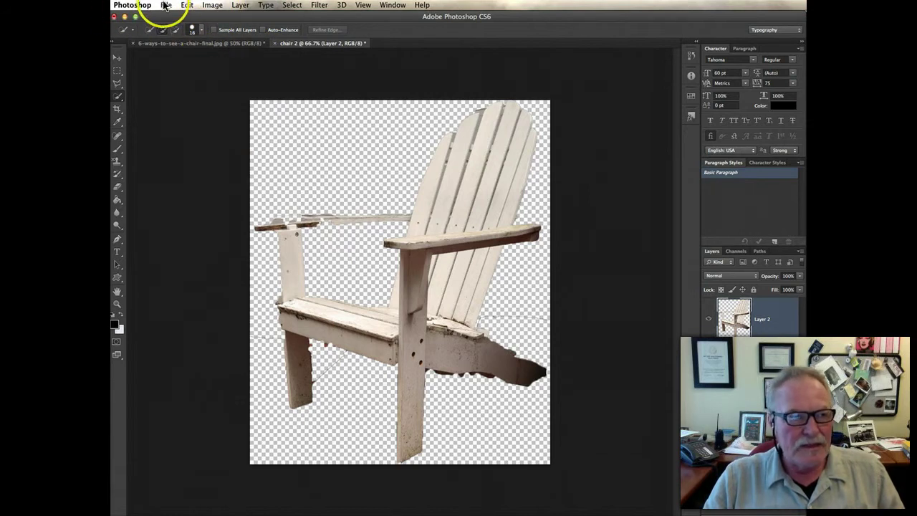
Step: Try the Black & White adjustment, then cancel it
{"action": "left_click", "coordinate": [213, 6]}
{"action": "mouse_move", "coordinate": [228, 35]}
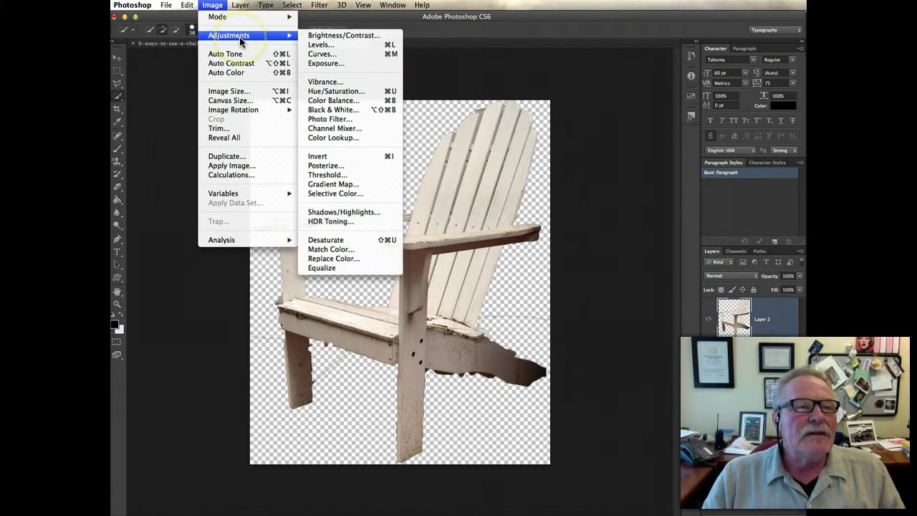
{"action": "left_click", "coordinate": [319, 112]}
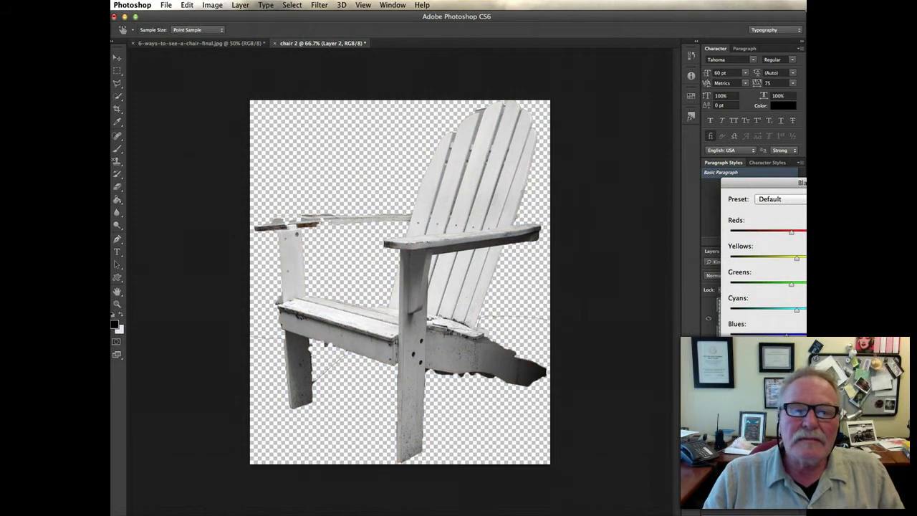
{"action": "key", "text": "Escape"}
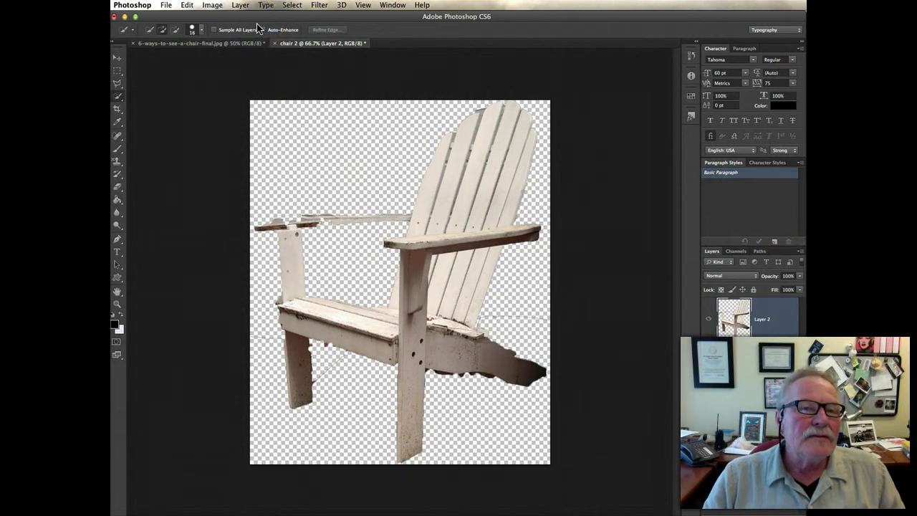
Step: Apply Levels with Red output black at 234 and Blue at 177, turning the chair hot pink
{"action": "left_click", "coordinate": [209, 5]}
{"action": "mouse_move", "coordinate": [215, 39]}
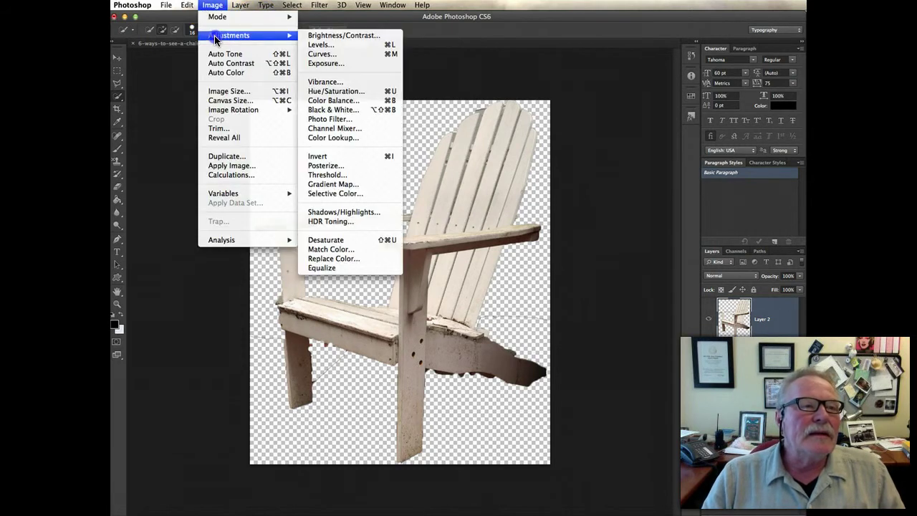
{"action": "left_click", "coordinate": [337, 44]}
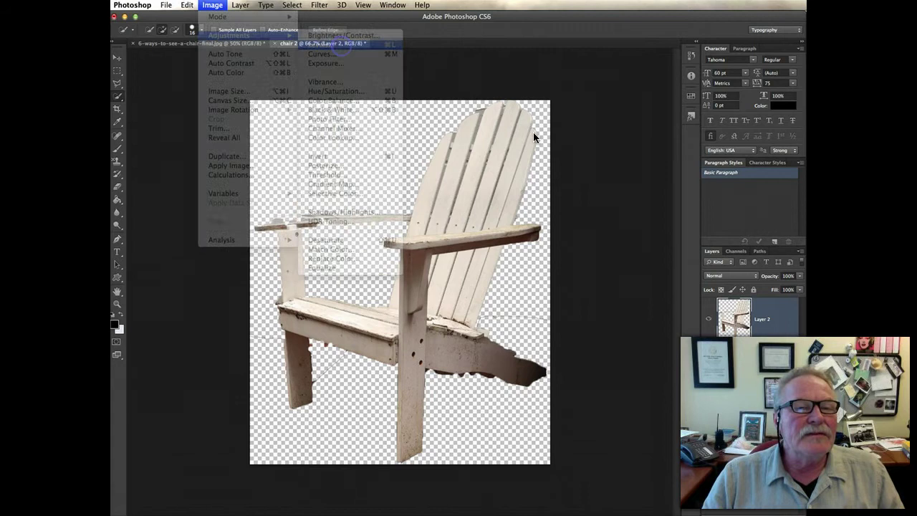
{"action": "left_click", "coordinate": [682, 266]}
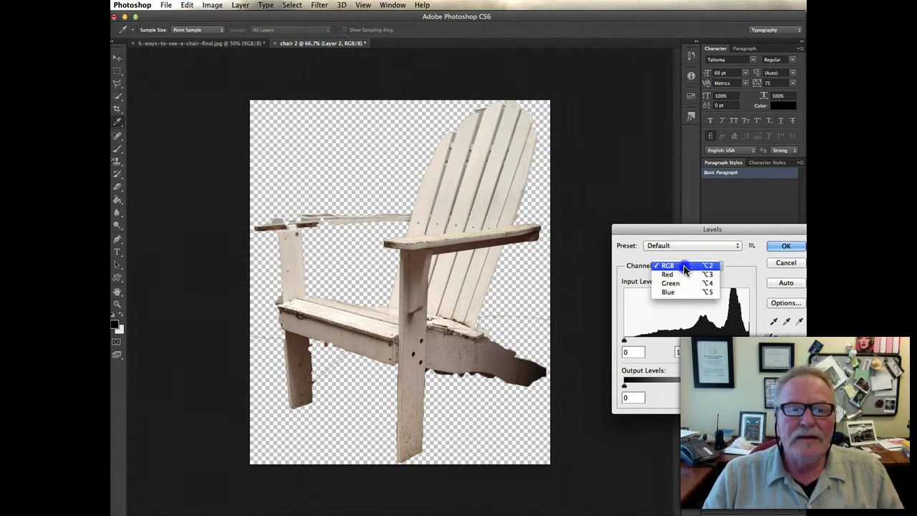
{"action": "left_click", "coordinate": [677, 274]}
{"action": "left_click", "coordinate": [628, 384]}
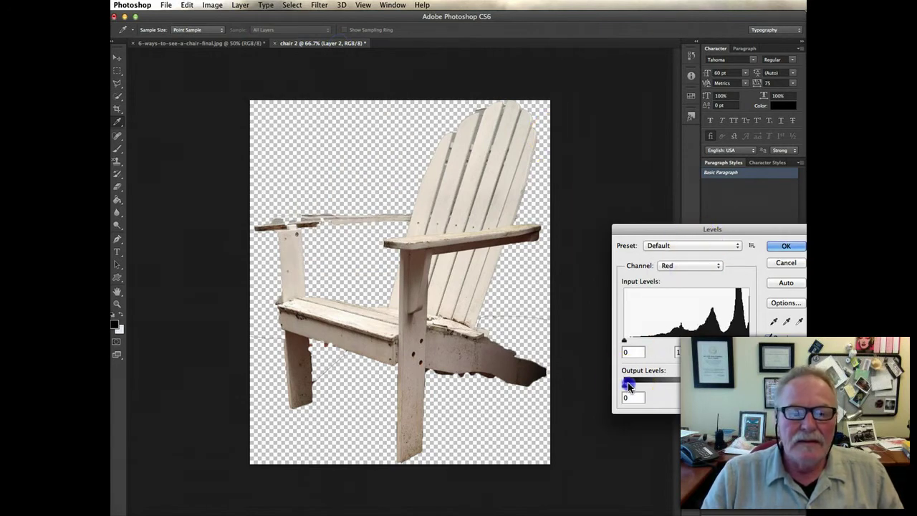
{"action": "left_click_drag", "start_coordinate": [627, 388], "coordinate": [738, 383]}
{"action": "left_click", "coordinate": [689, 266]}
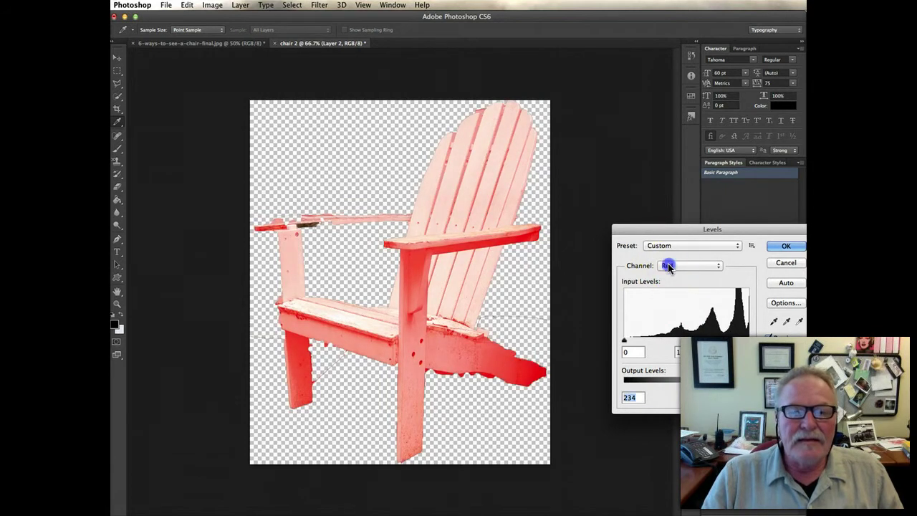
{"action": "left_click", "coordinate": [668, 283]}
{"action": "left_click_drag", "start_coordinate": [631, 381], "coordinate": [691, 385]}
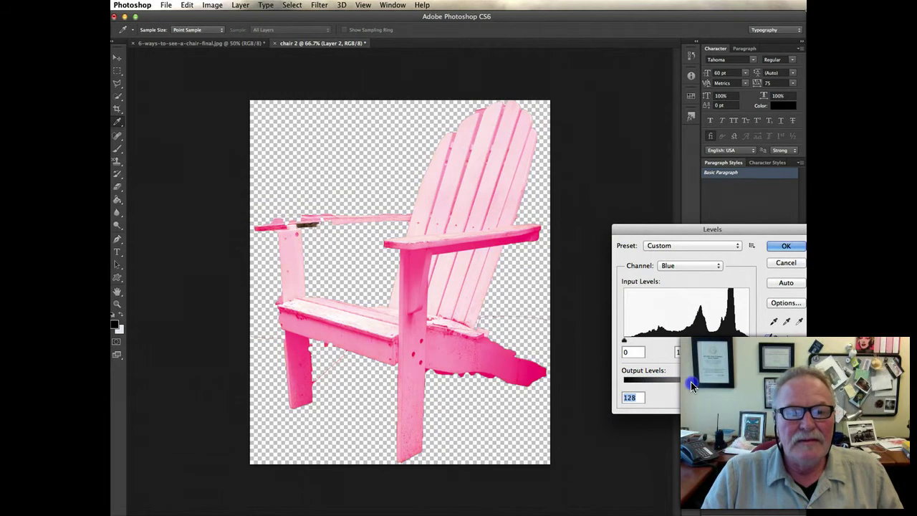
{"action": "left_click", "coordinate": [787, 246]}
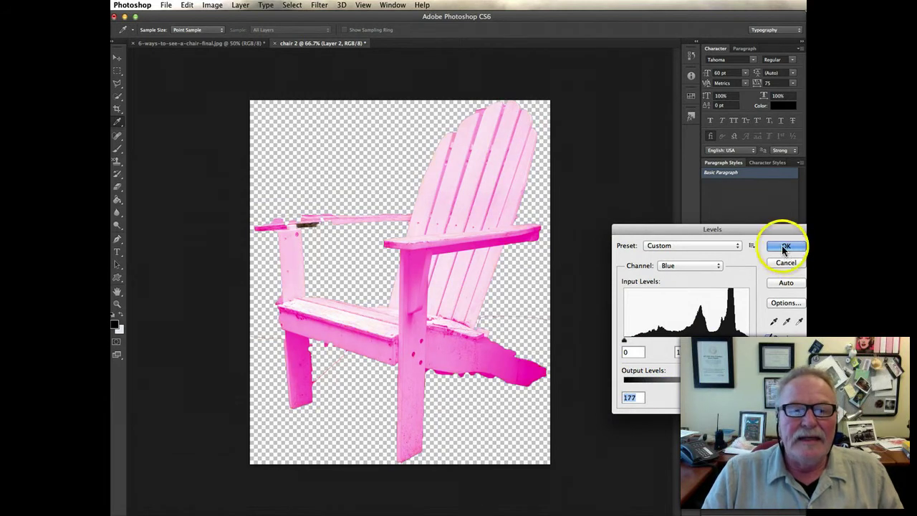
Step: Apply Hue/Saturation with Saturation +100 and Hue +109 to make the chair yellow
{"action": "left_click", "coordinate": [213, 5]}
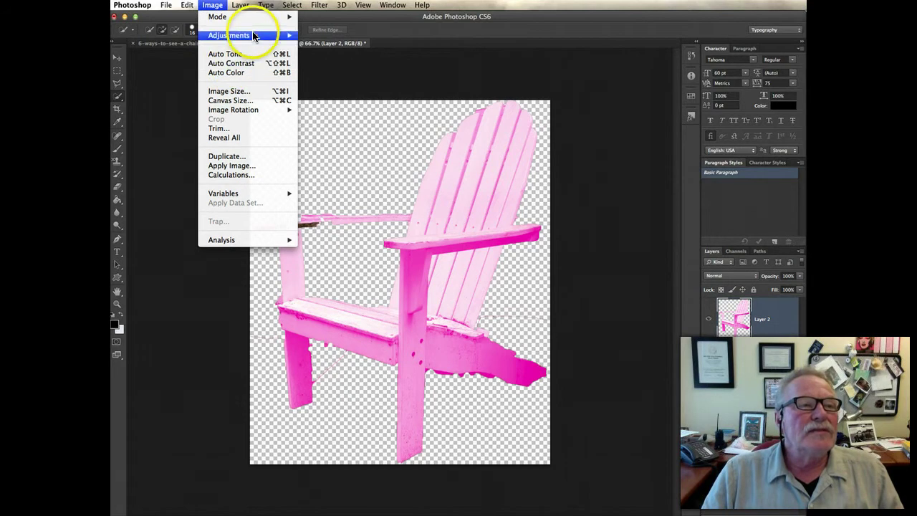
{"action": "mouse_move", "coordinate": [253, 36]}
{"action": "left_click", "coordinate": [341, 91]}
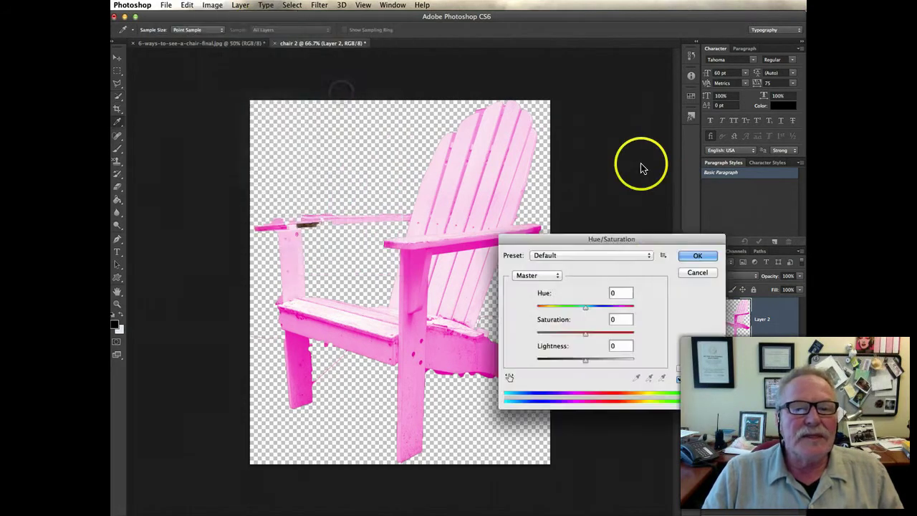
{"action": "left_click_drag", "start_coordinate": [586, 334], "coordinate": [649, 335]}
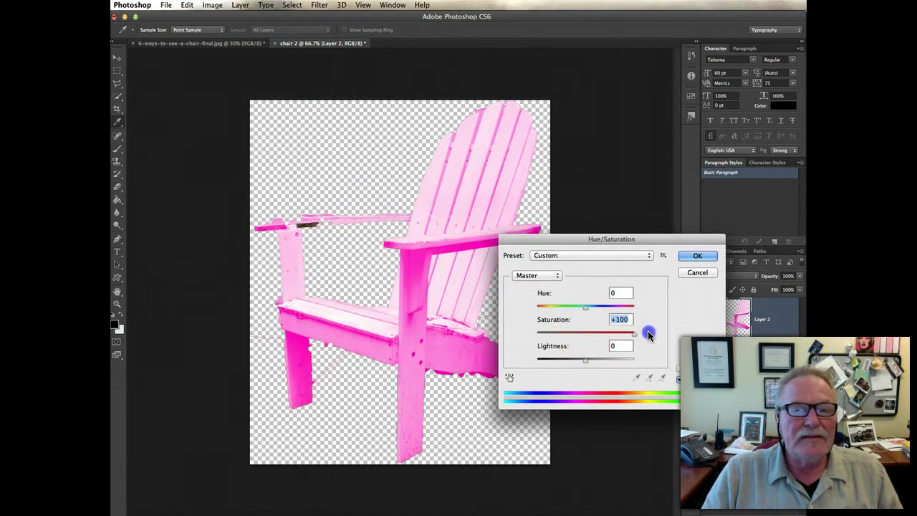
{"action": "left_click_drag", "start_coordinate": [586, 307], "coordinate": [620, 308]}
{"action": "left_click", "coordinate": [697, 256]}
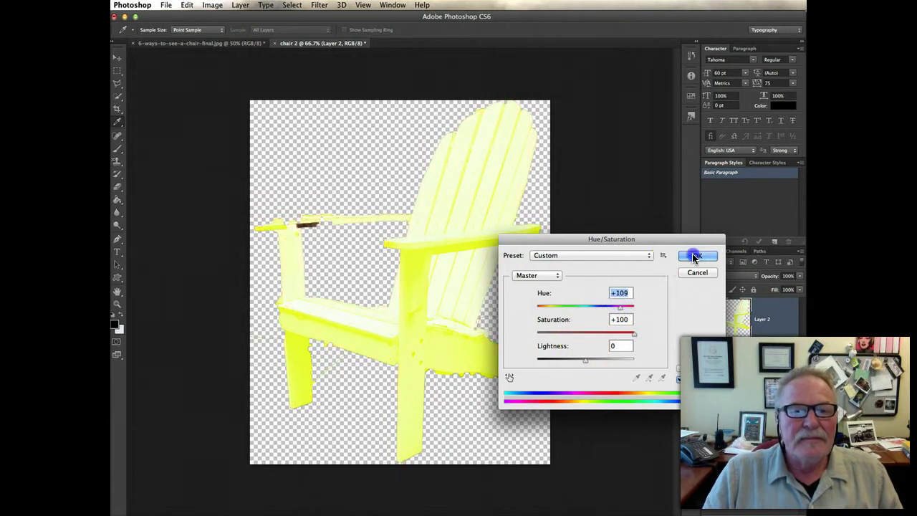
{"action": "key", "text": "w"}
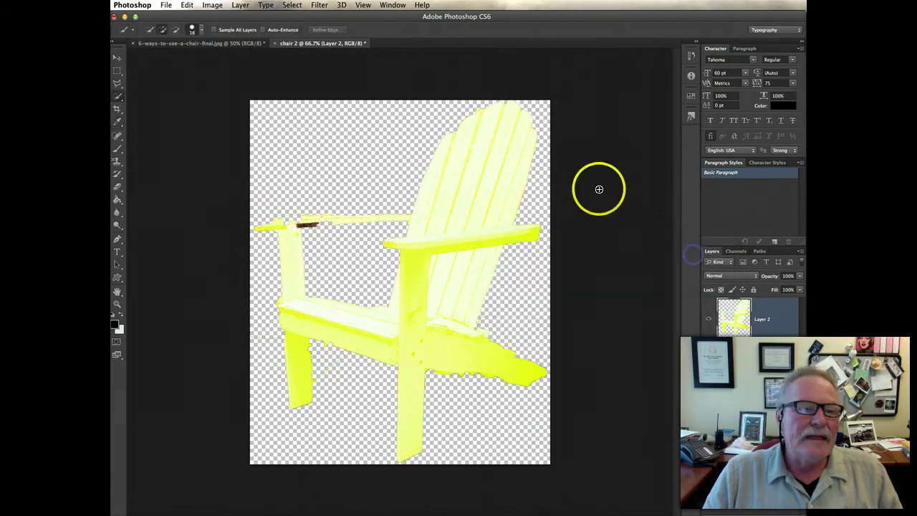
Step: Convert the chair to greyscale with the Black & White adjustment
{"action": "left_click", "coordinate": [213, 6]}
{"action": "mouse_move", "coordinate": [228, 35]}
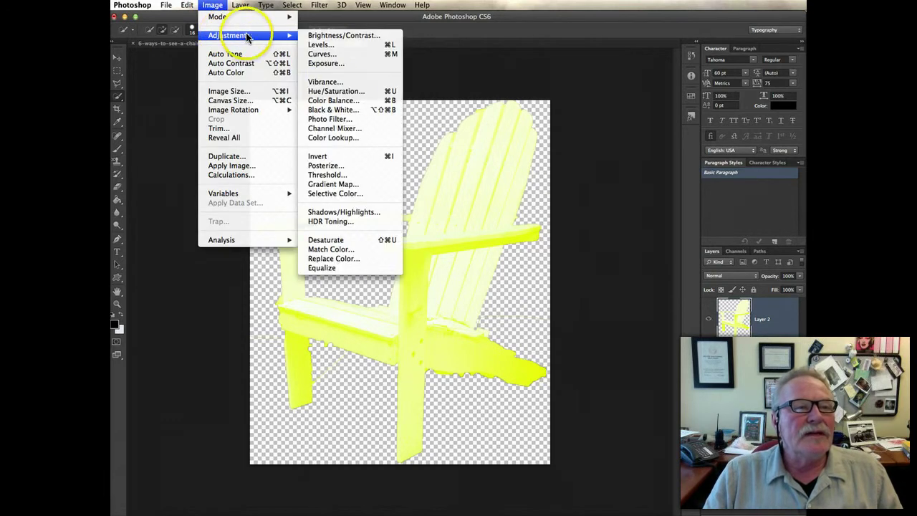
{"action": "left_click", "coordinate": [352, 110]}
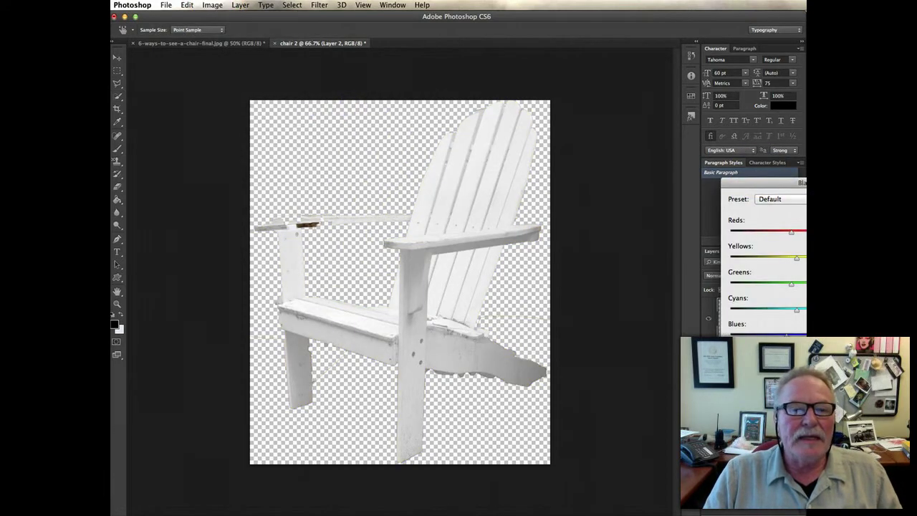
{"action": "key", "text": "Return"}
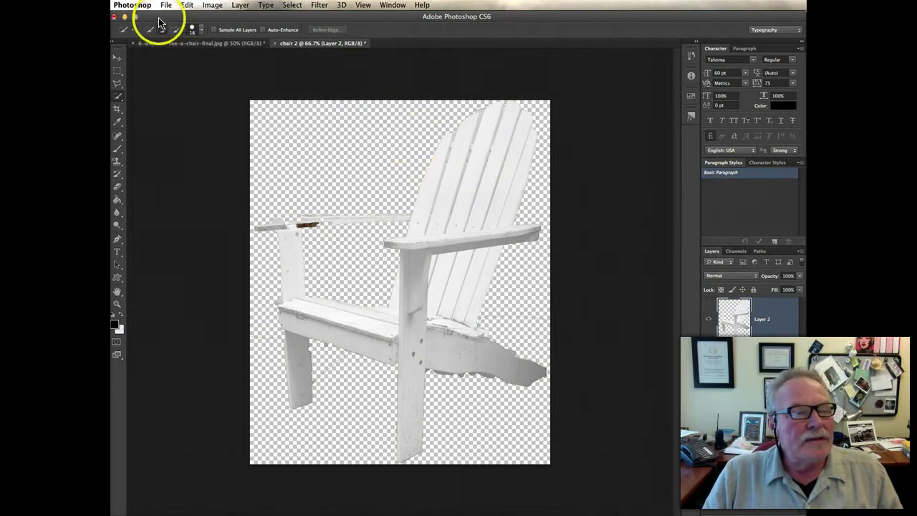
Step: Apply the Stylize > Find Edges filter to turn the chair into an outline drawing
{"action": "left_click", "coordinate": [320, 5]}
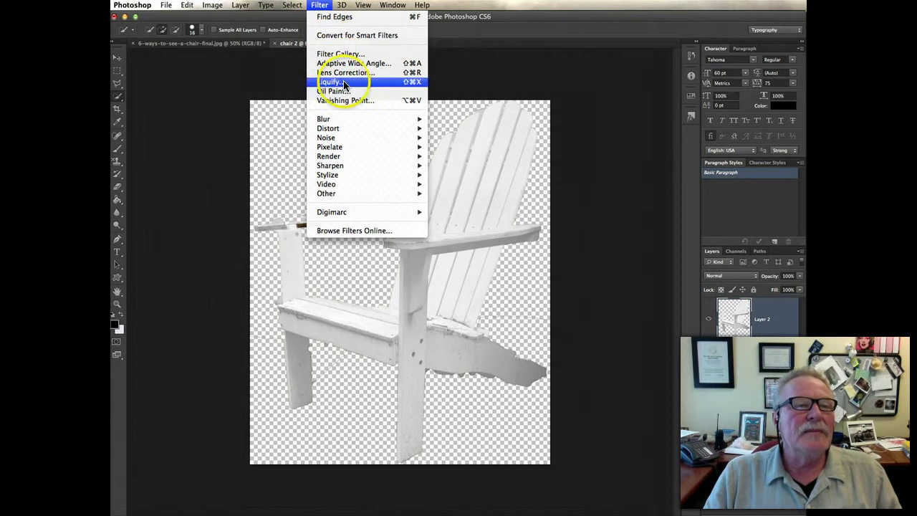
{"action": "mouse_move", "coordinate": [389, 179]}
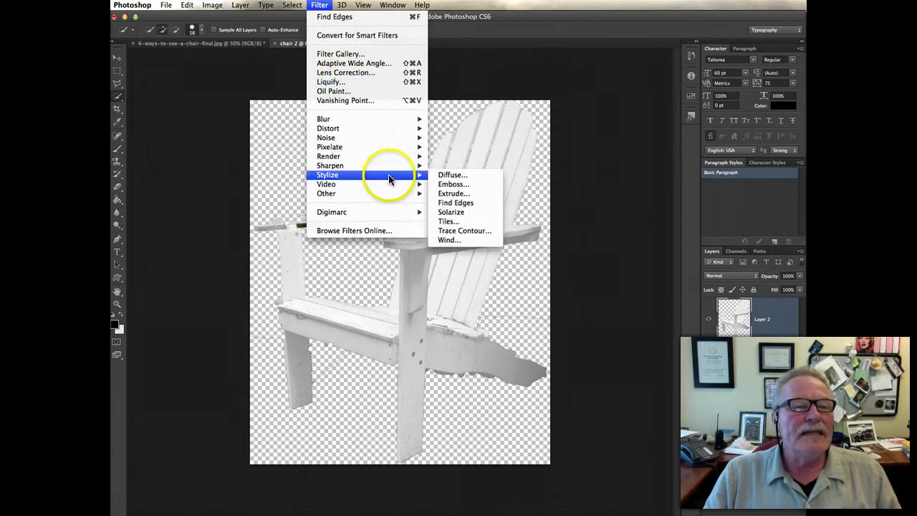
{"action": "left_click", "coordinate": [466, 203]}
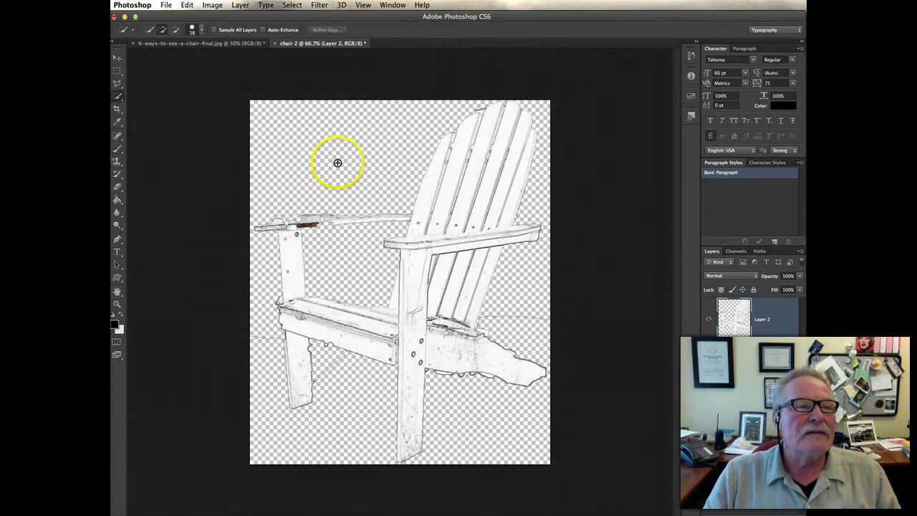
Step: Invert the tones of the line-drawn chair so its lines turn black
{"action": "left_click", "coordinate": [212, 5]}
{"action": "left_click", "coordinate": [219, 37]}
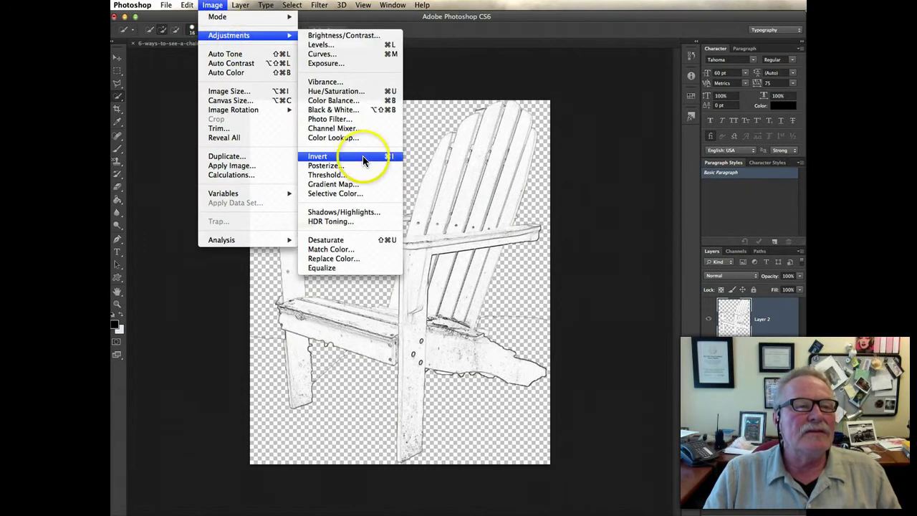
{"action": "left_click", "coordinate": [363, 157]}
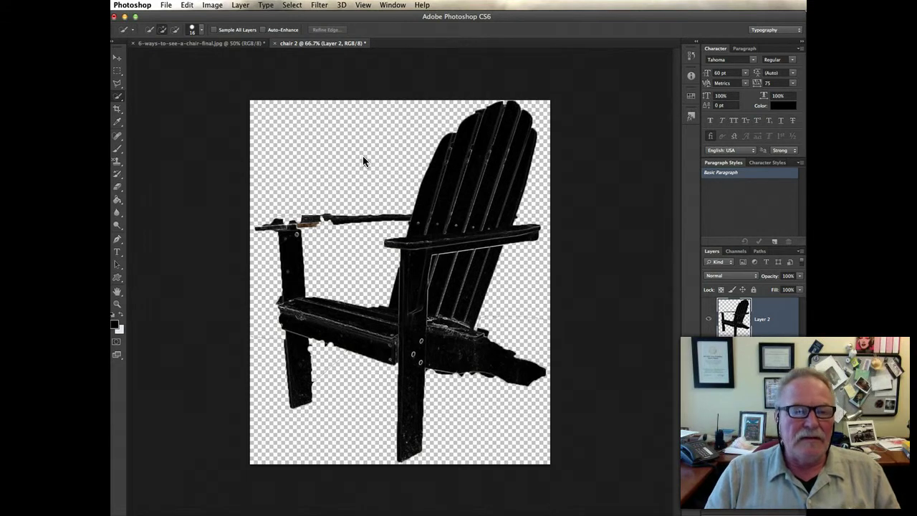
Step: Apply the Emboss filter (Angle 135, Height 3, Amount 100) for a grey raised relief
{"action": "left_click", "coordinate": [318, 6]}
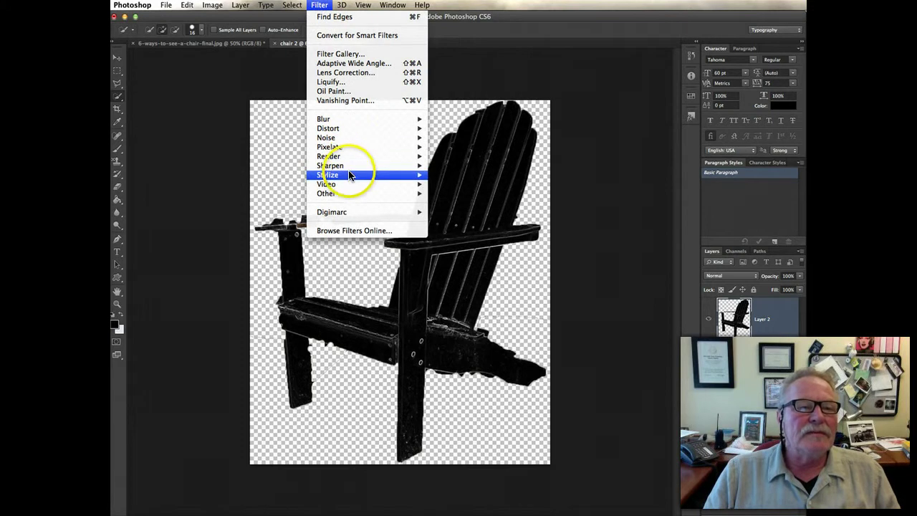
{"action": "mouse_move", "coordinate": [399, 175]}
{"action": "left_click", "coordinate": [454, 184]}
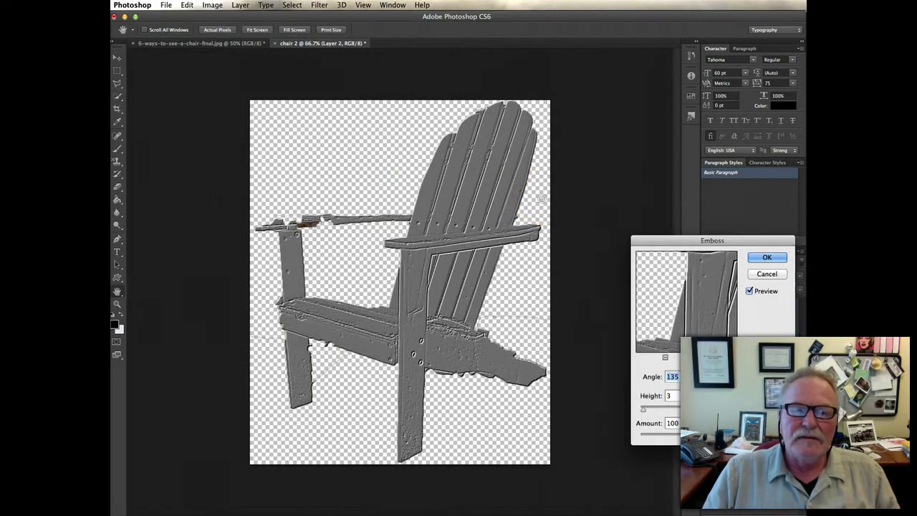
{"action": "left_click", "coordinate": [761, 257]}
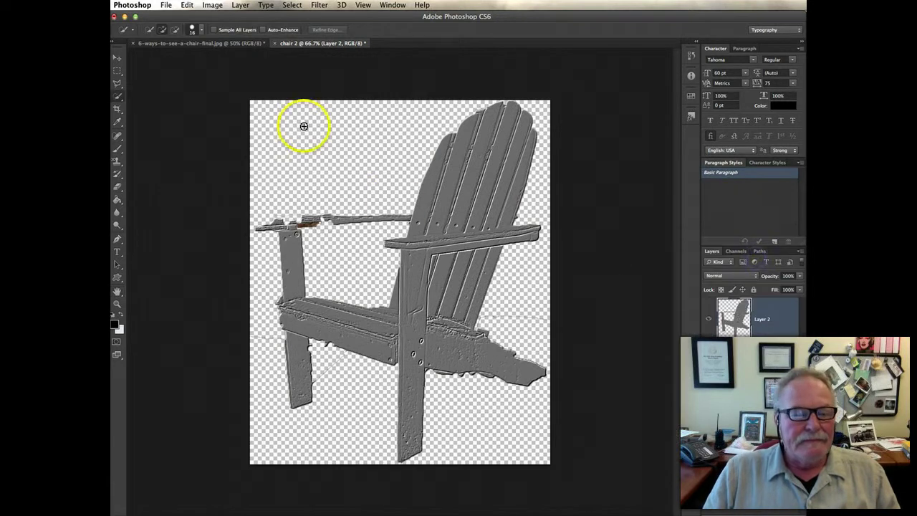